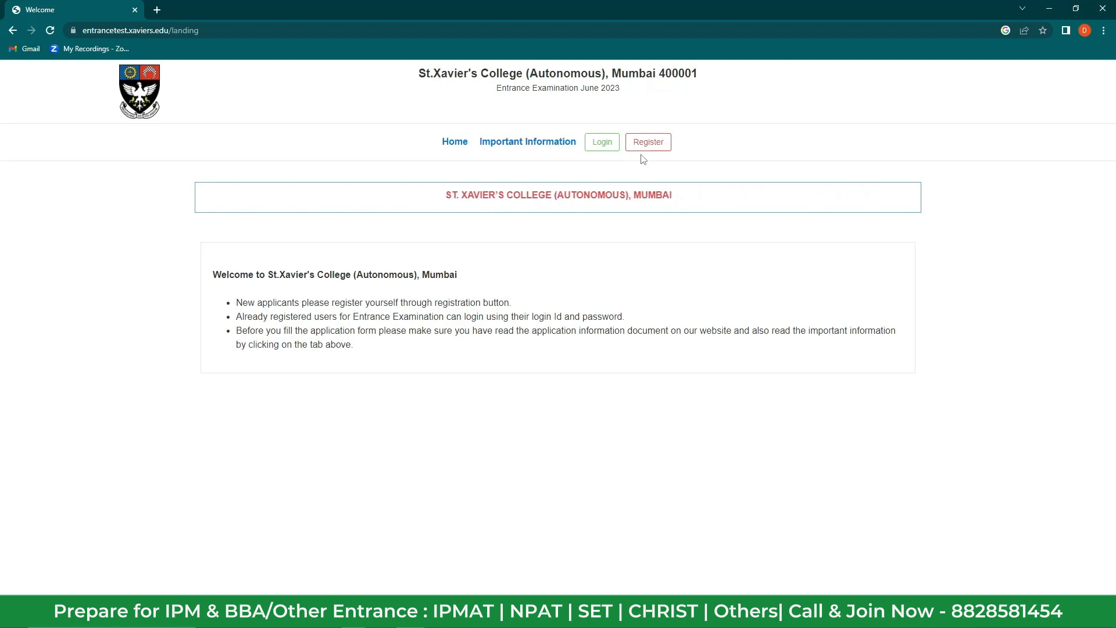
- Open the candidate registration form and enter the applicant's name, username and e-mail address
click(648, 142)
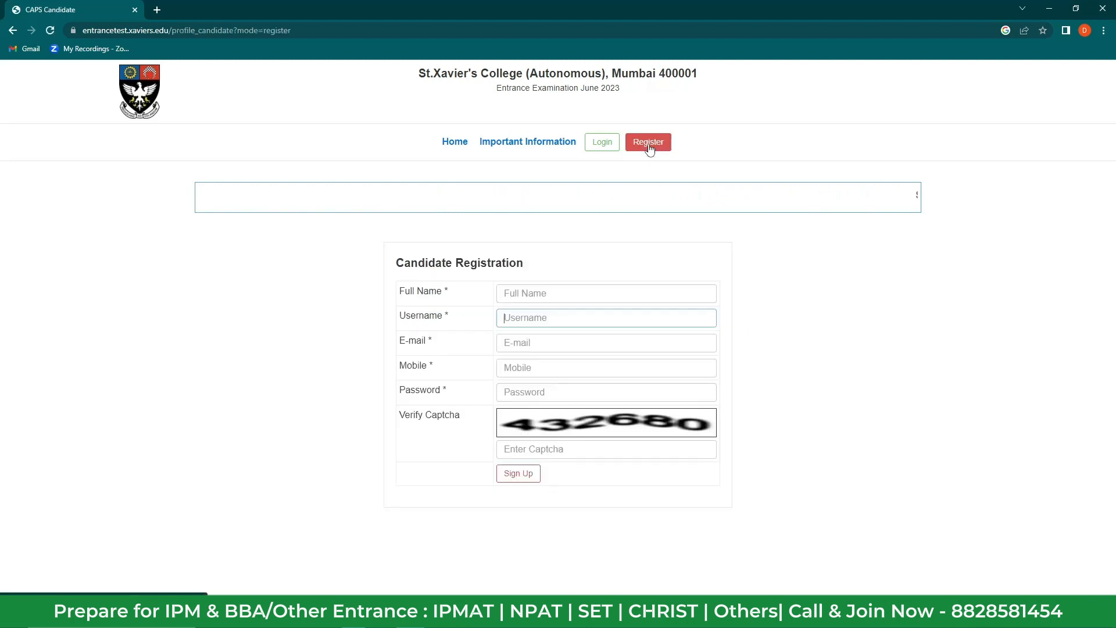
click(560, 294)
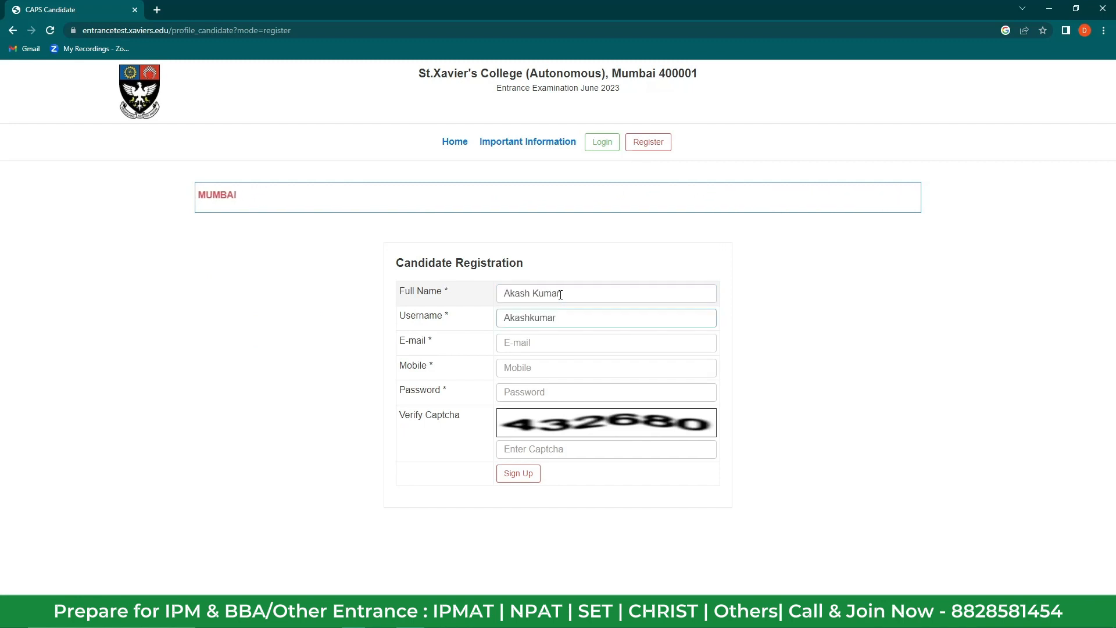
text(2)
key(Tab)
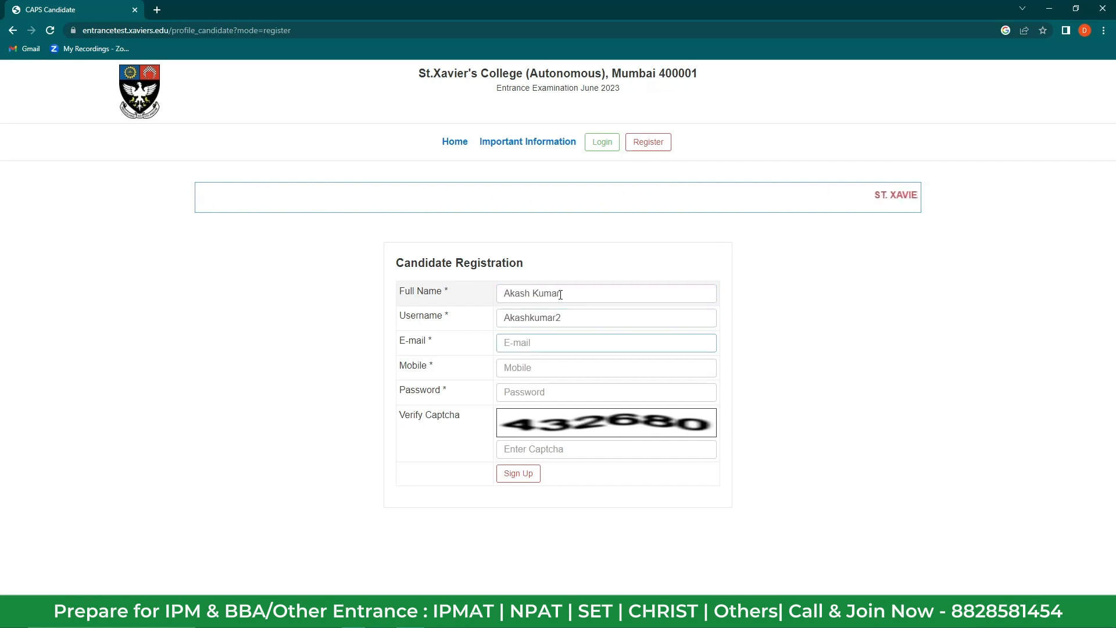
- Fill in the applicant's mobile number, the account password and the captcha code
key(Tab)
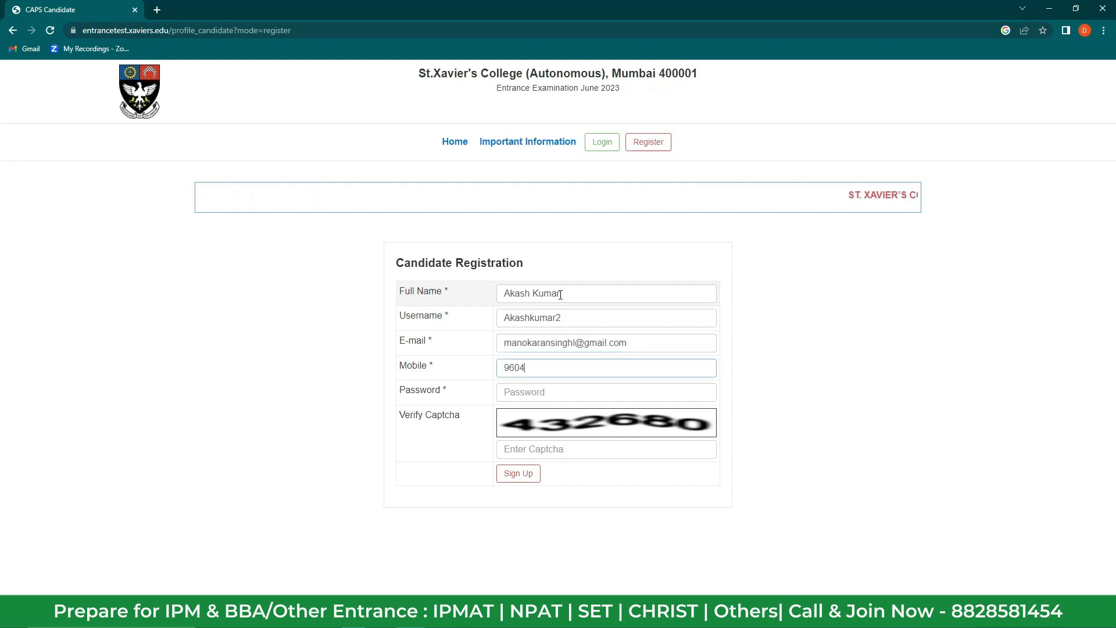
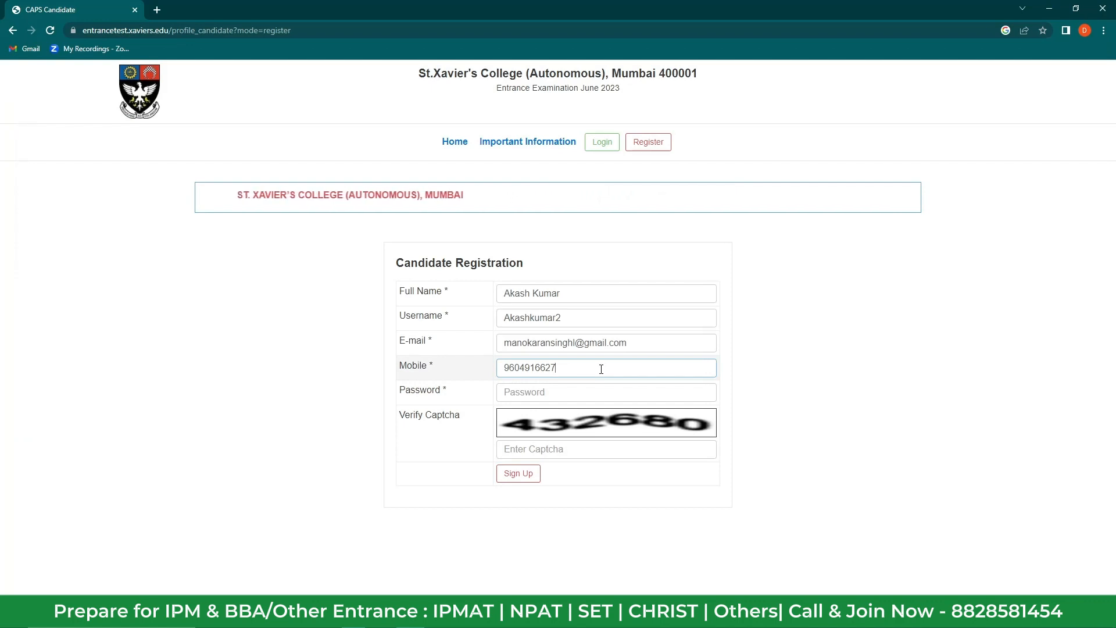
key(Tab)
text(A•••••••••)
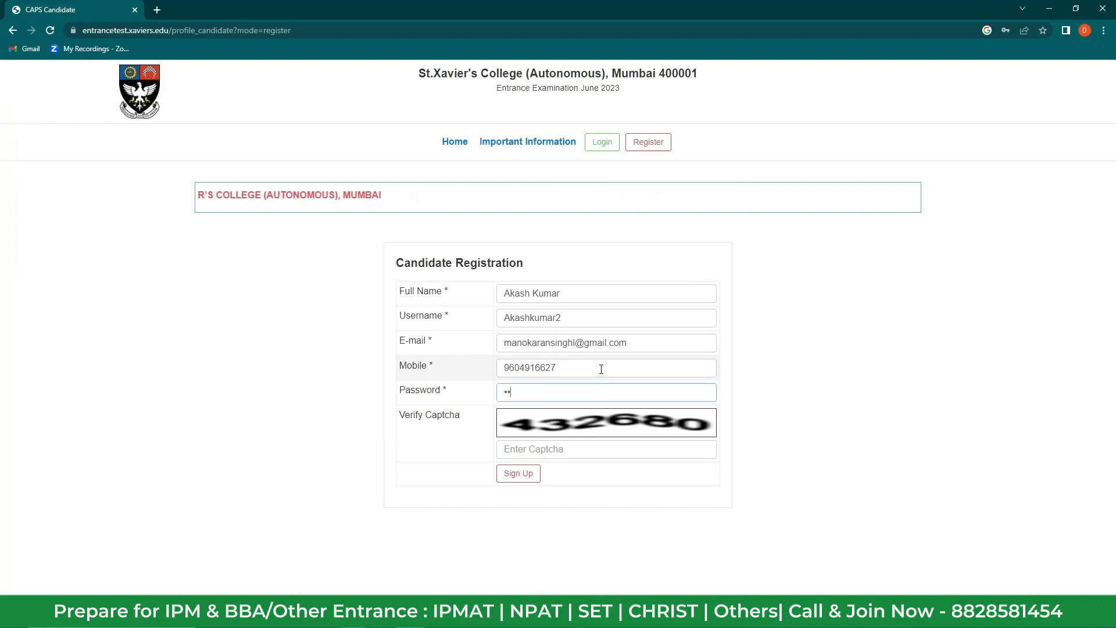
text(••••)
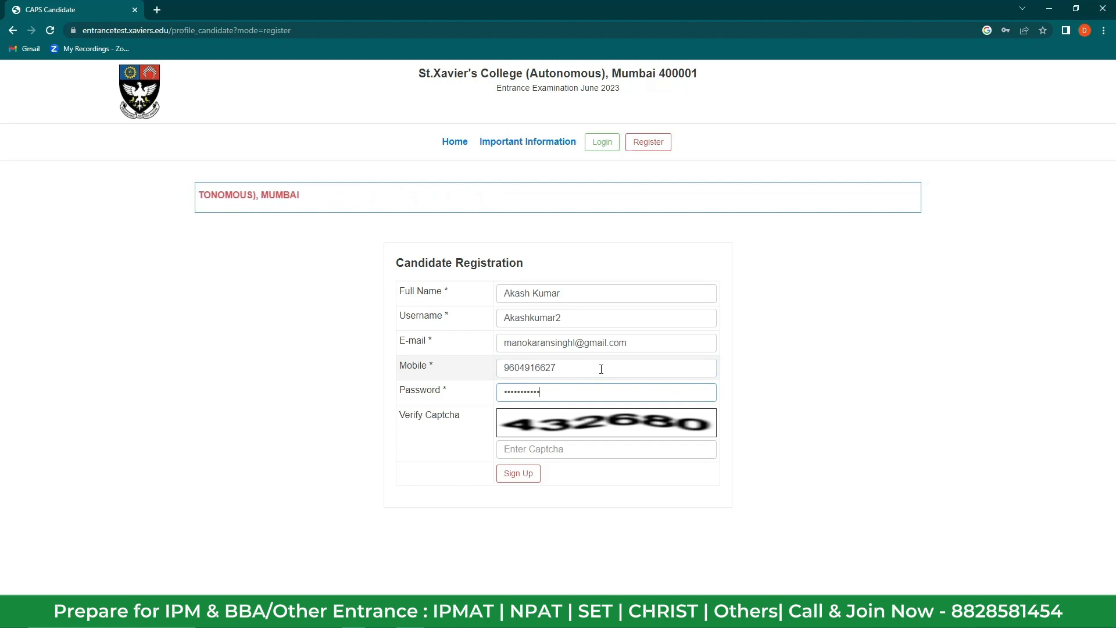
key(Tab)
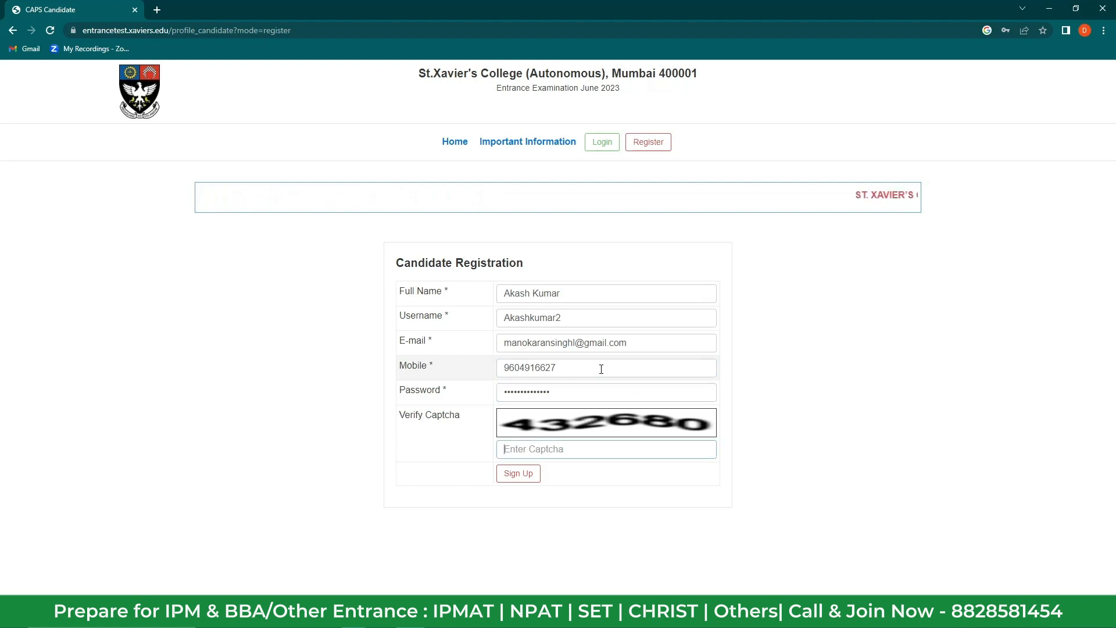
text(432680)
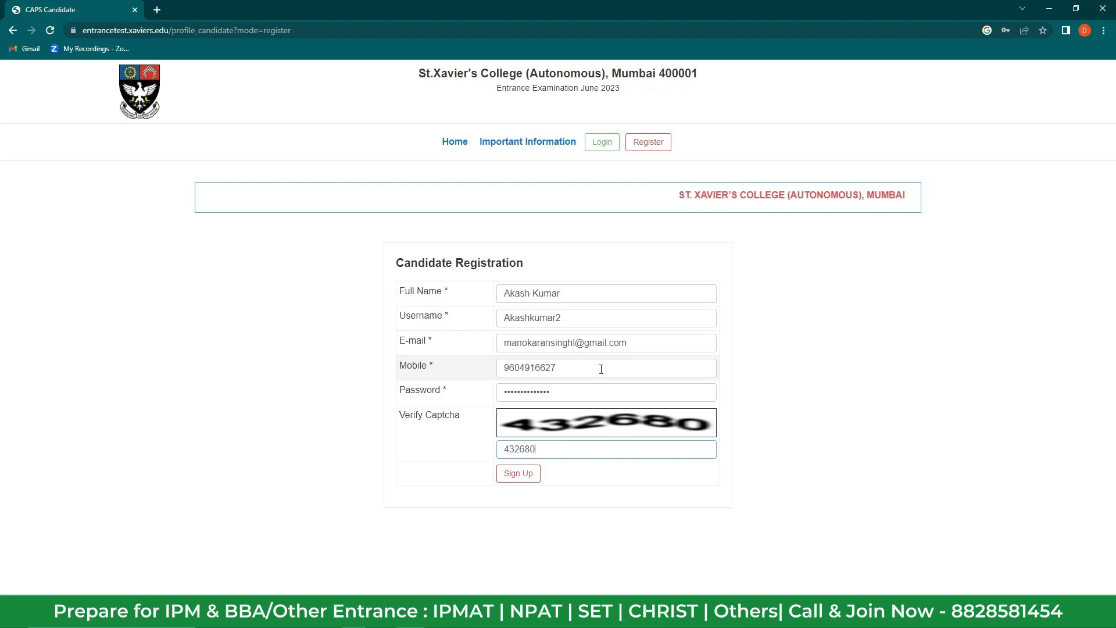
- Sign up and submit the e-mail and mobile verification codes, which returns an incorrect e-mail code error
click(526, 474)
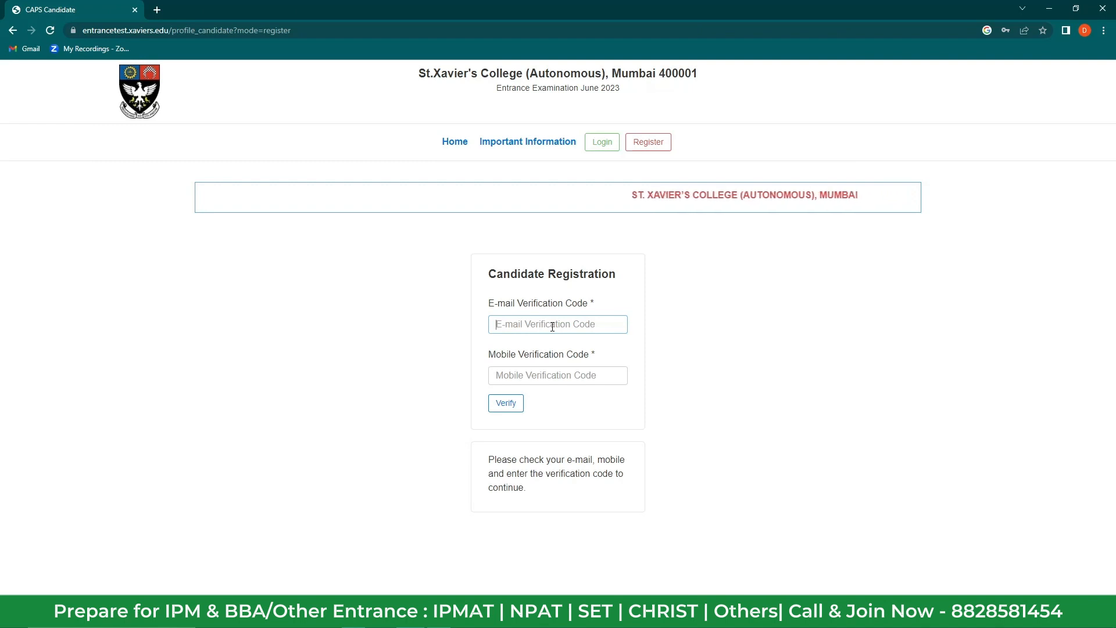
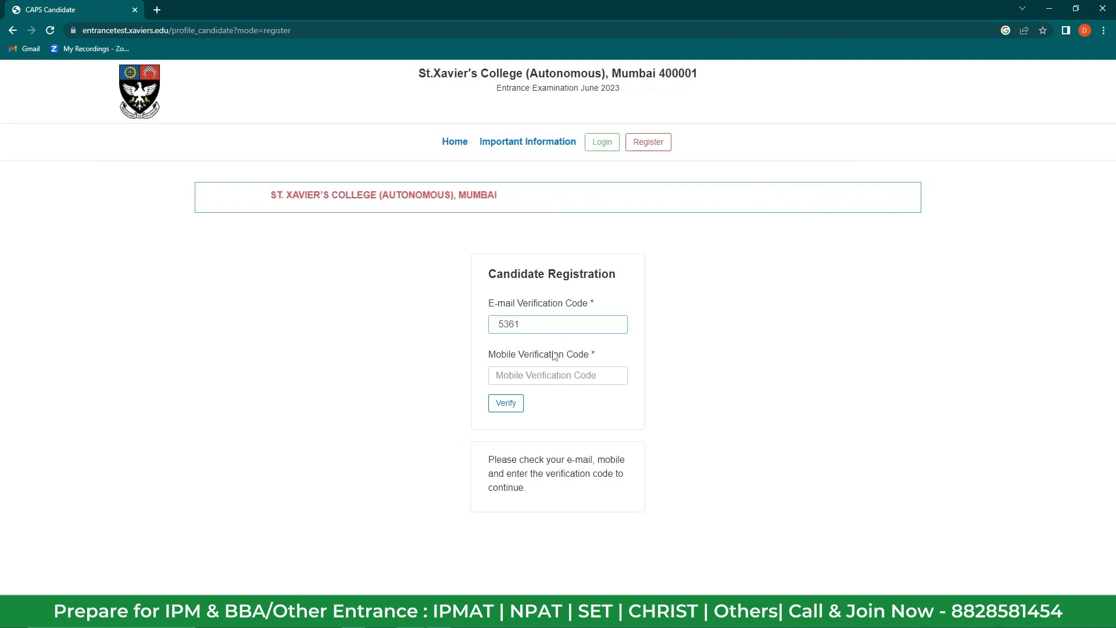
click(532, 376)
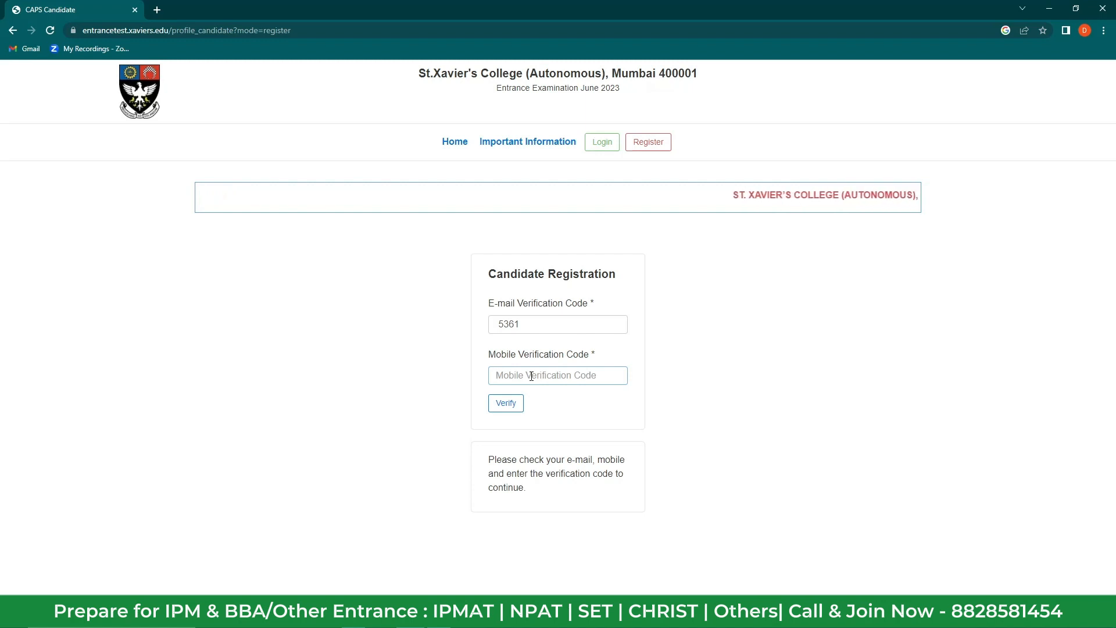
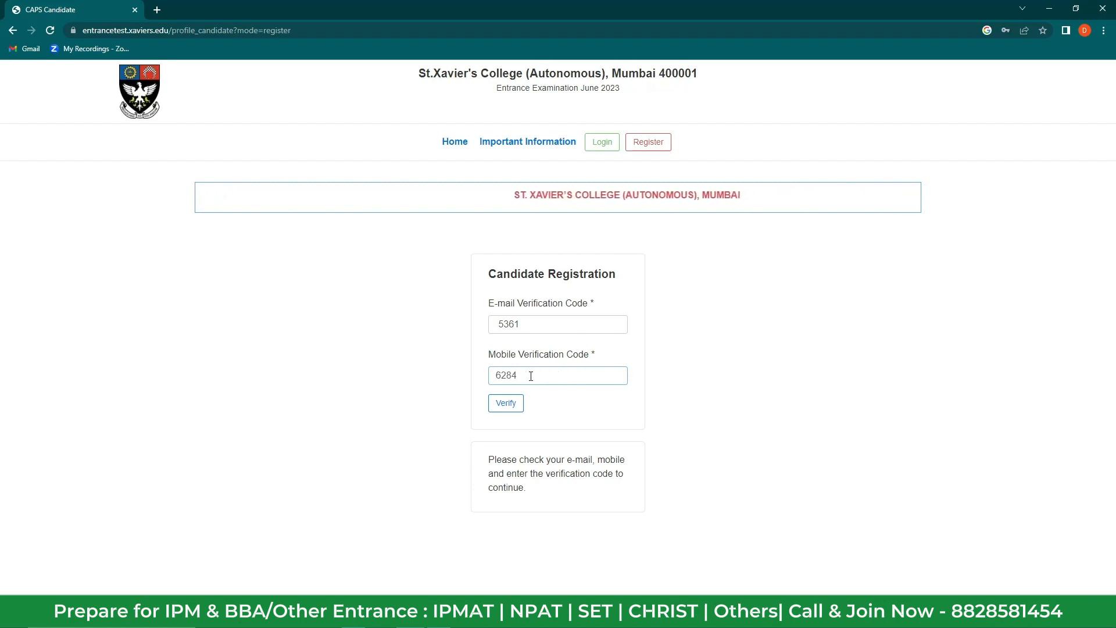
click(517, 405)
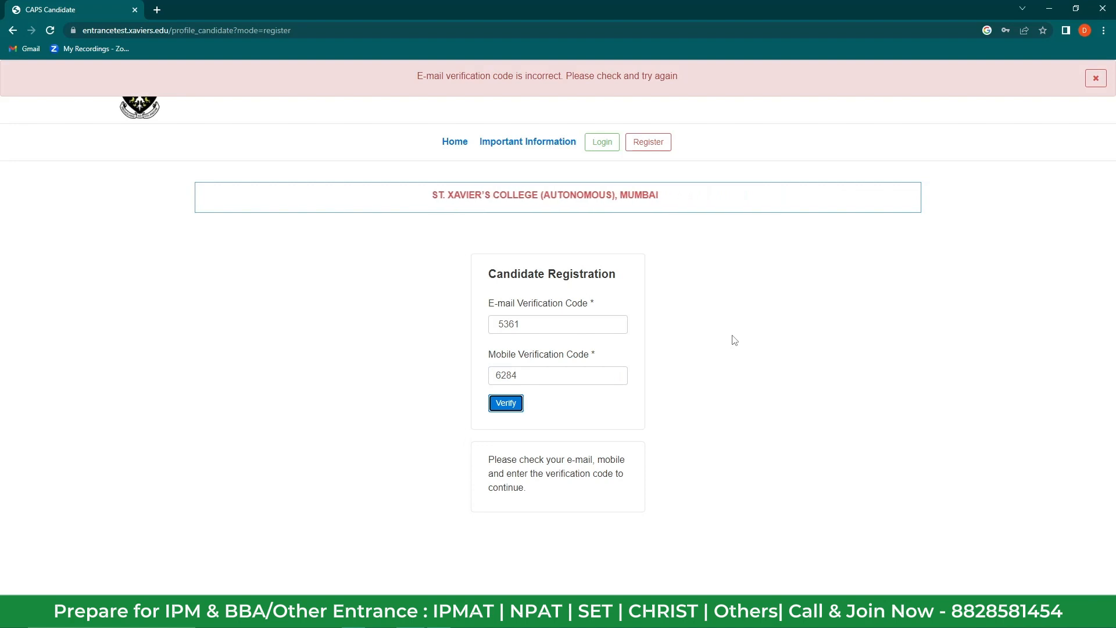
- Log in with the account username, the pasted password and the captcha code
click(535, 217)
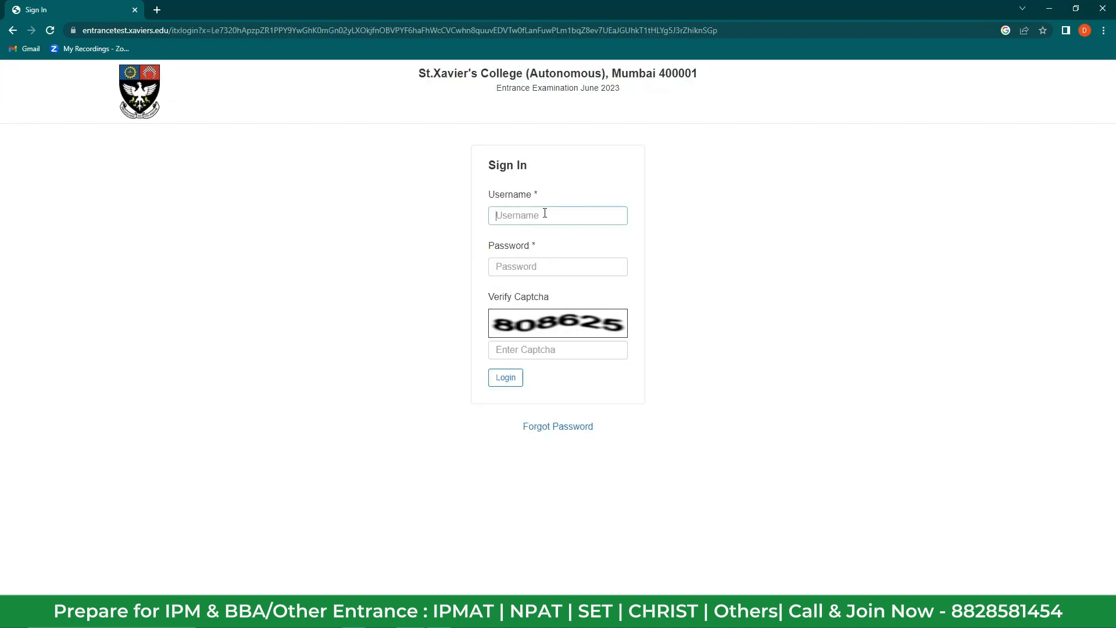
key(Tab)
key(ctrl+v)
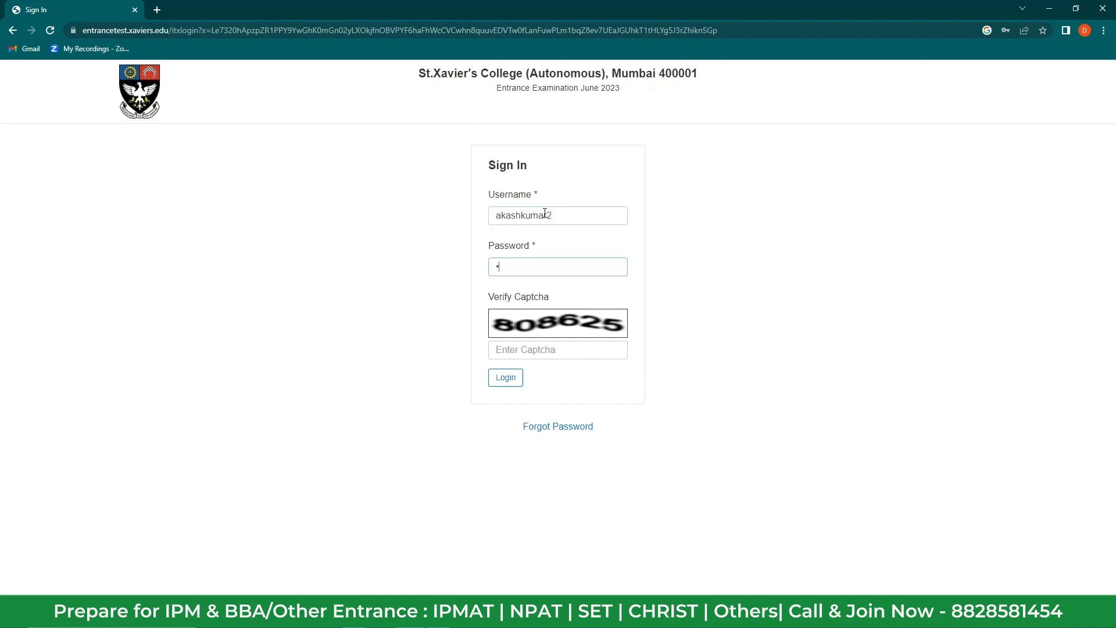
key(Tab)
text(808625)
key(Return)
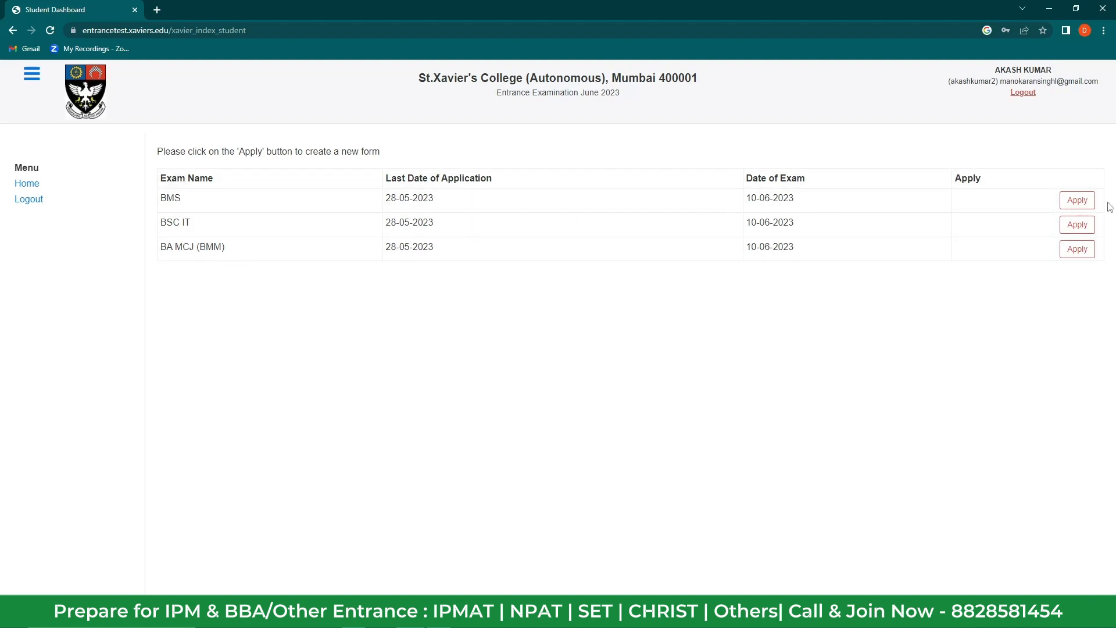
- Start a BMS exam application and fill in the applicant's first, middle and last names and date of birth
click(1078, 200)
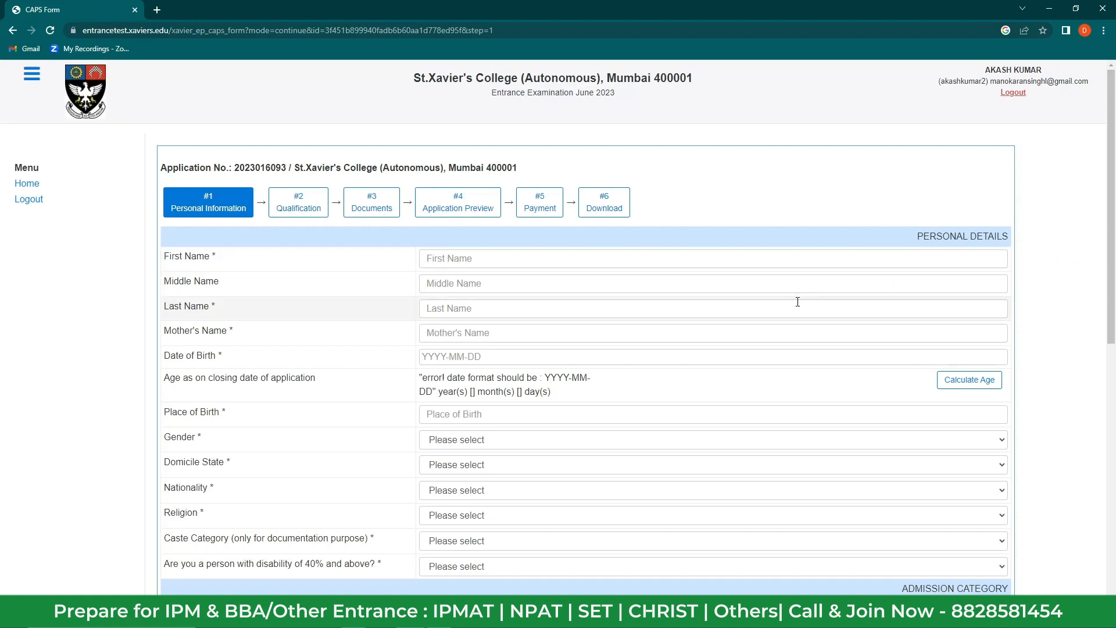
click(640, 252)
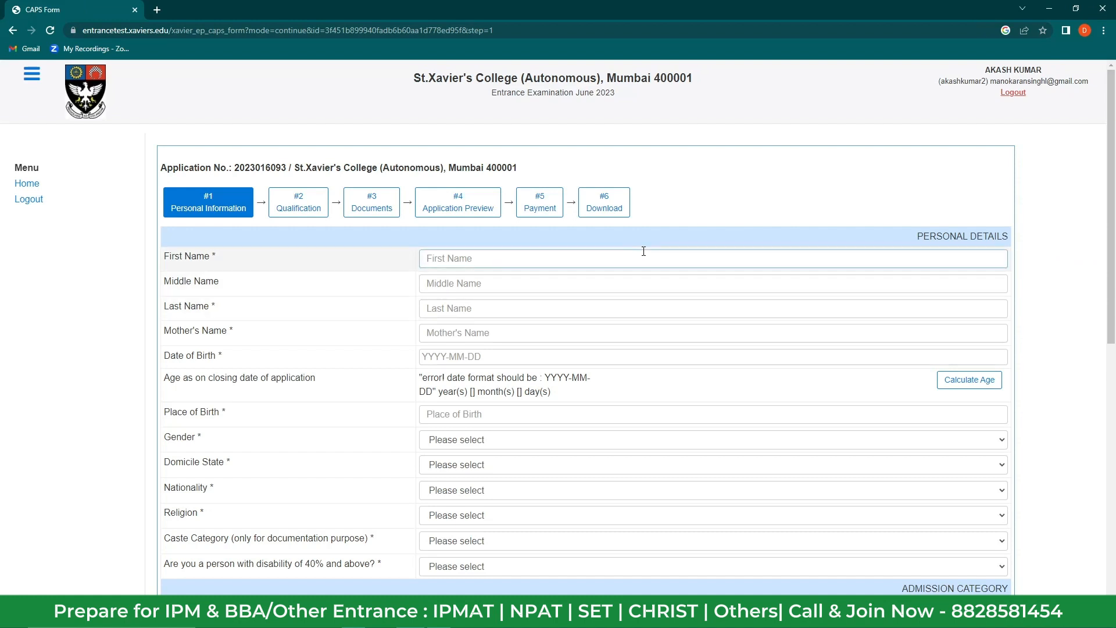
key(Tab)
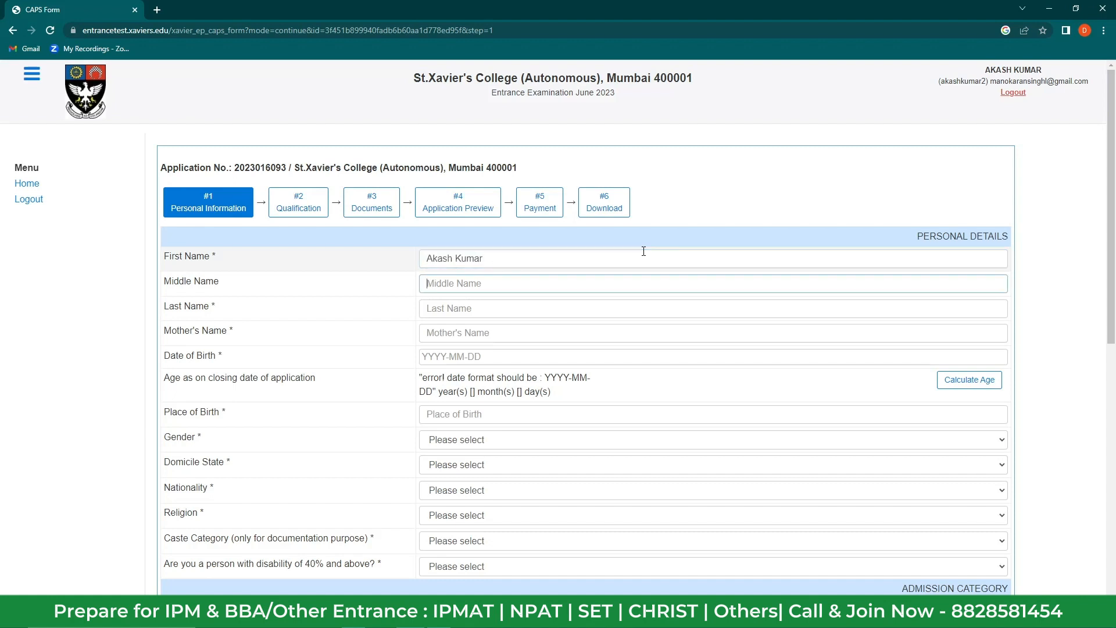
key(Tab)
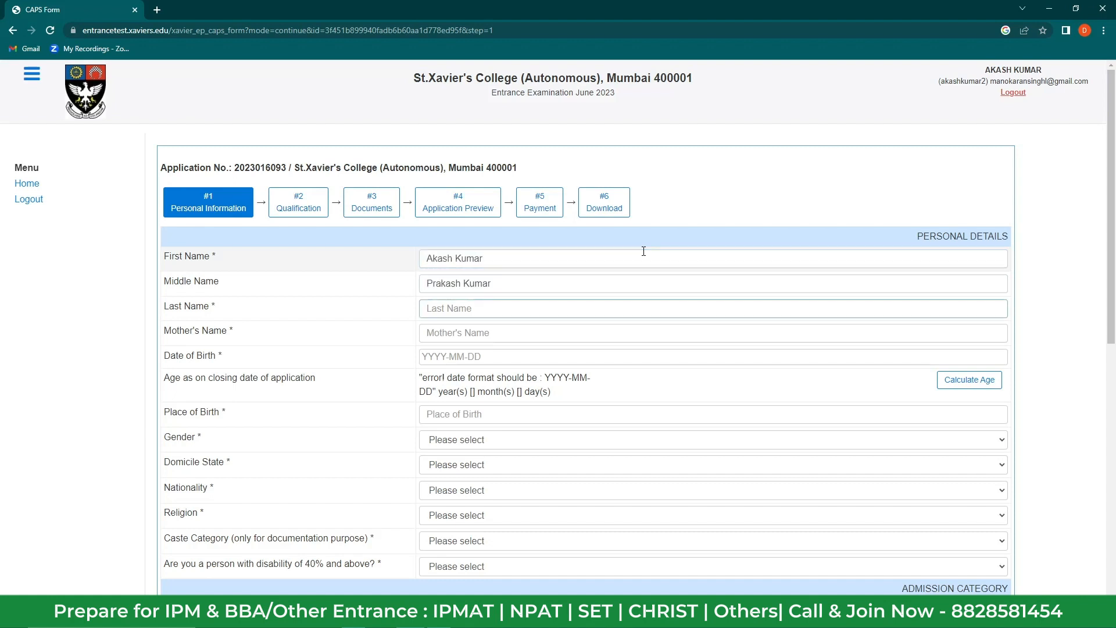
text(Torani)
key(Tab)
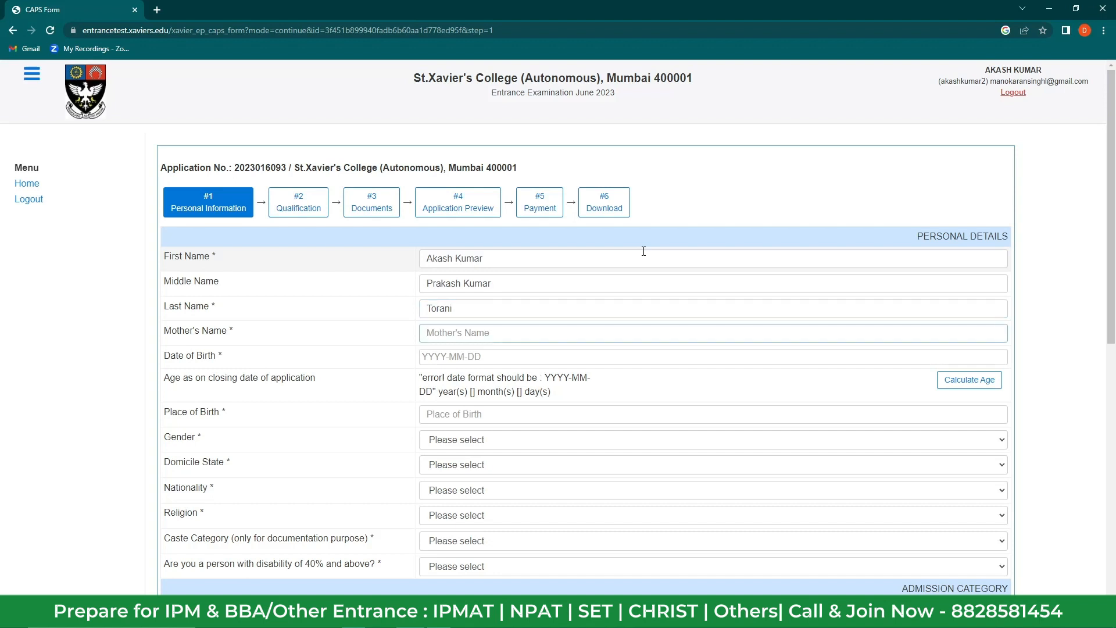
key(Tab)
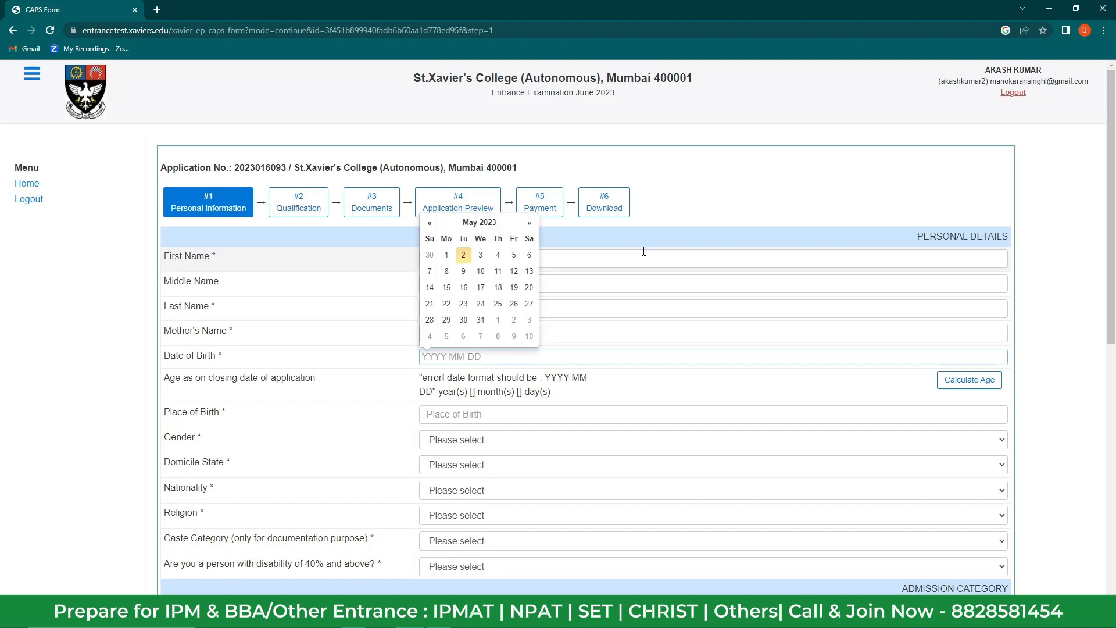
click(465, 256)
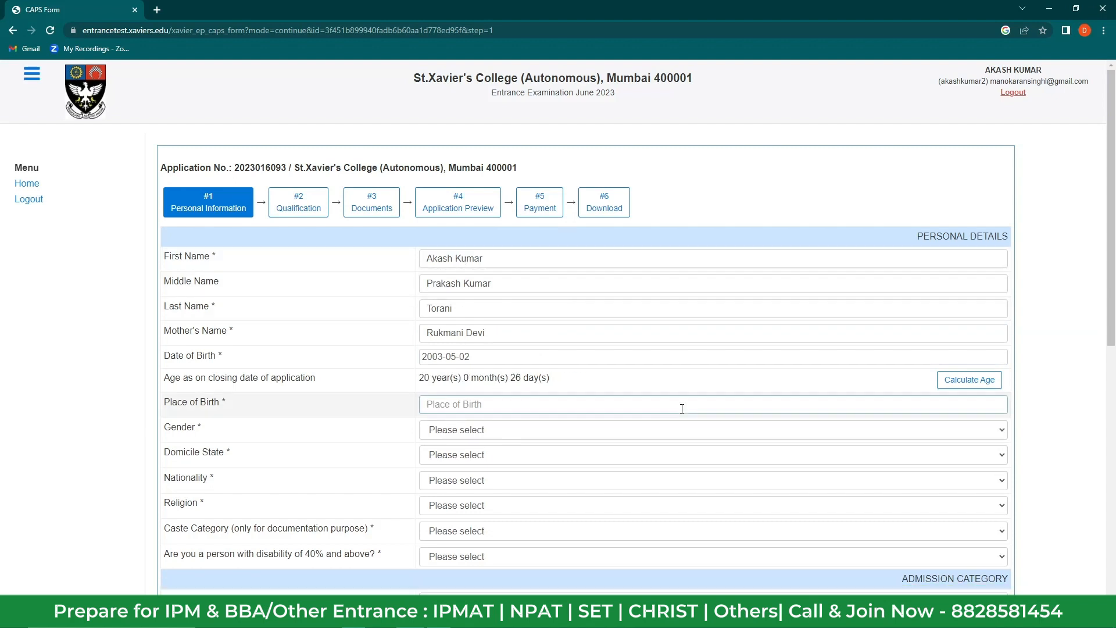
- Set place of birth to Mumbai, gender to Male and domicile state to Maharashtra
text(Mumbai)
key(Tab)
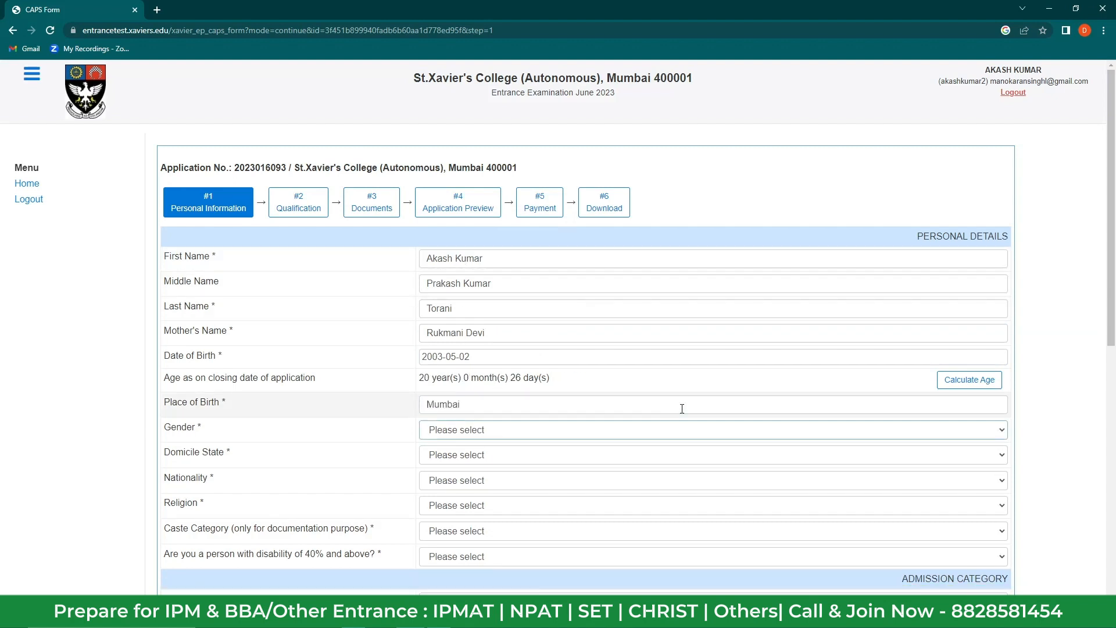
key(m)
key(Tab)
click(702, 463)
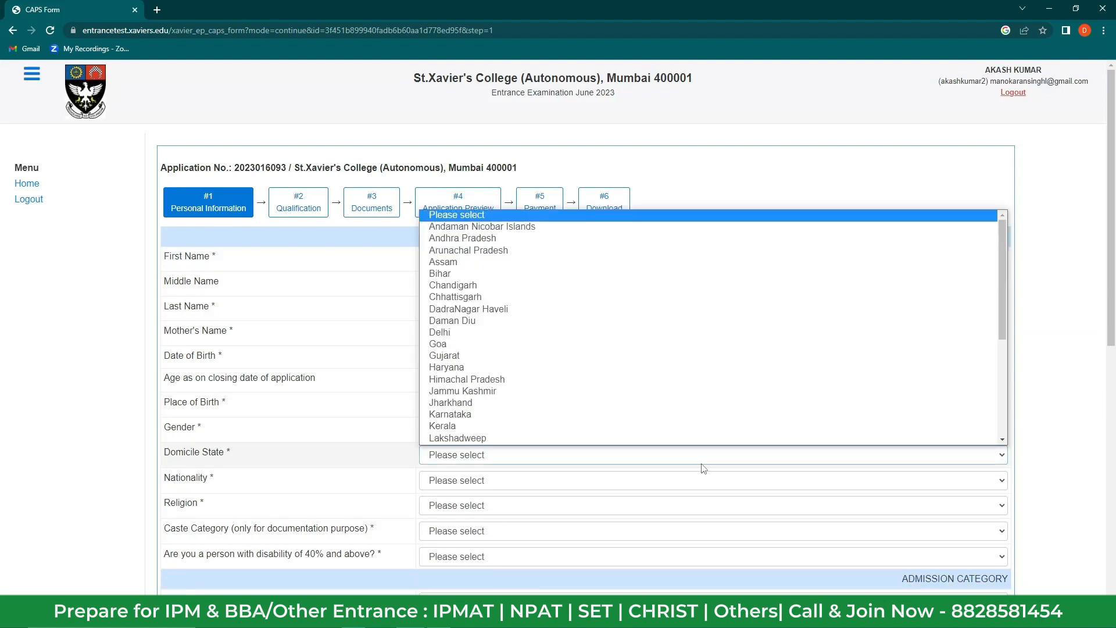
key(m)
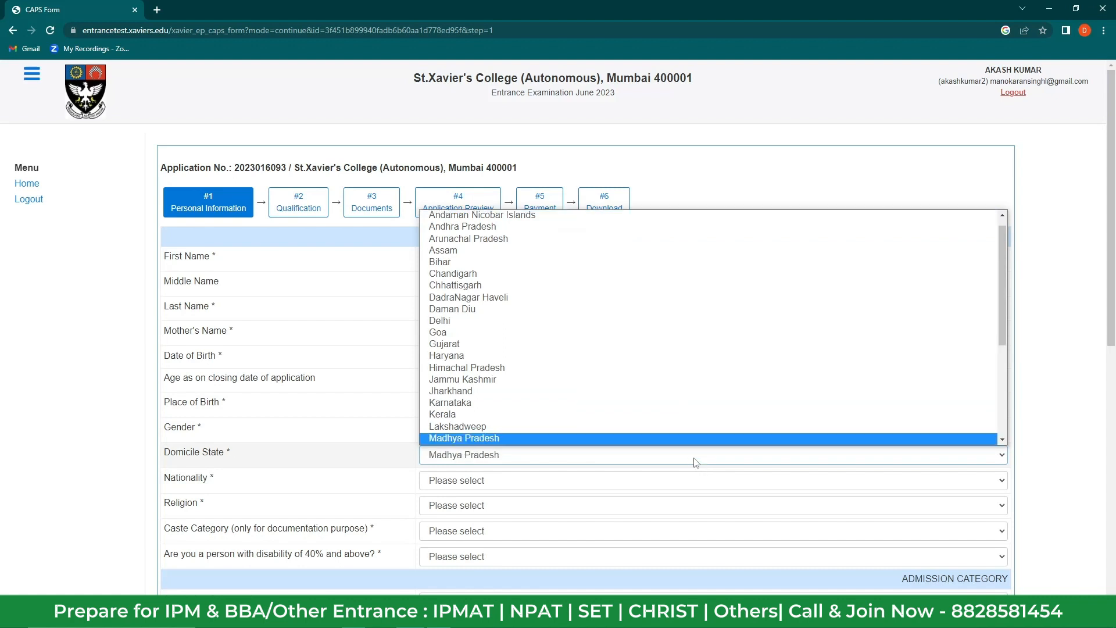
key(a)
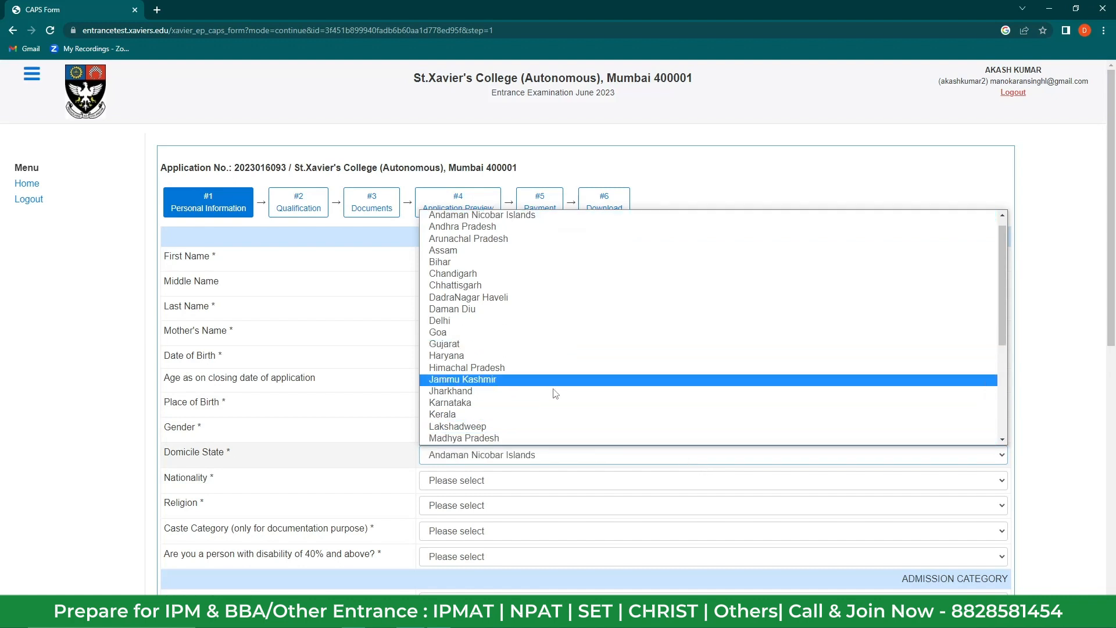
scroll(558, 426, down, 3)
scroll(540, 378, down, 2)
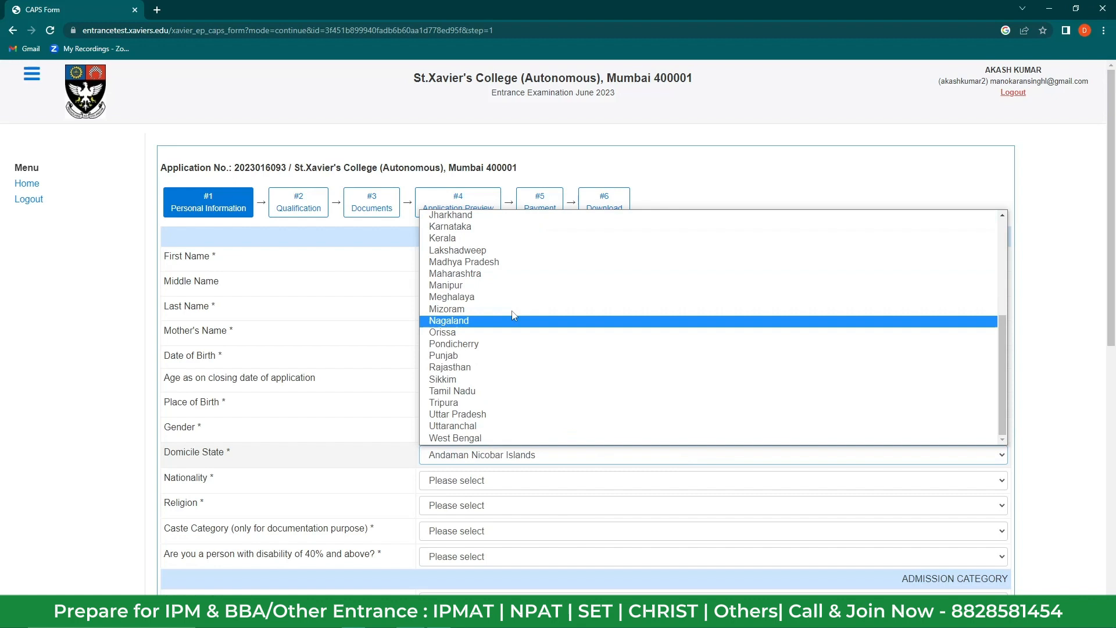
click(521, 272)
- Set nationality to Indian, religion to Hindu, caste to Open and disability to No
click(510, 477)
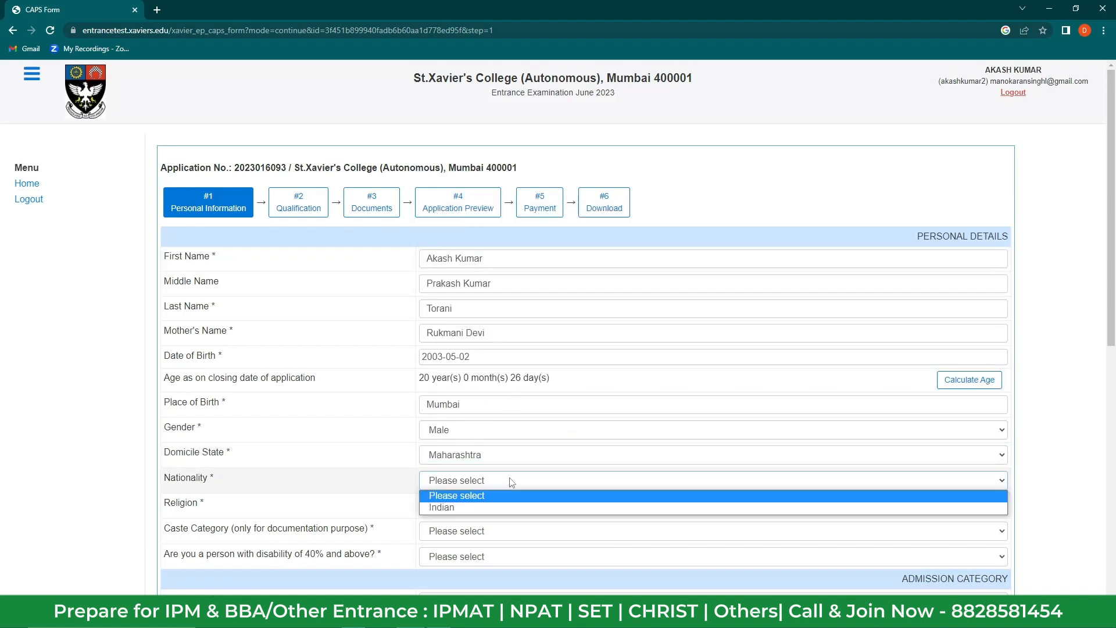
click(497, 507)
click(495, 507)
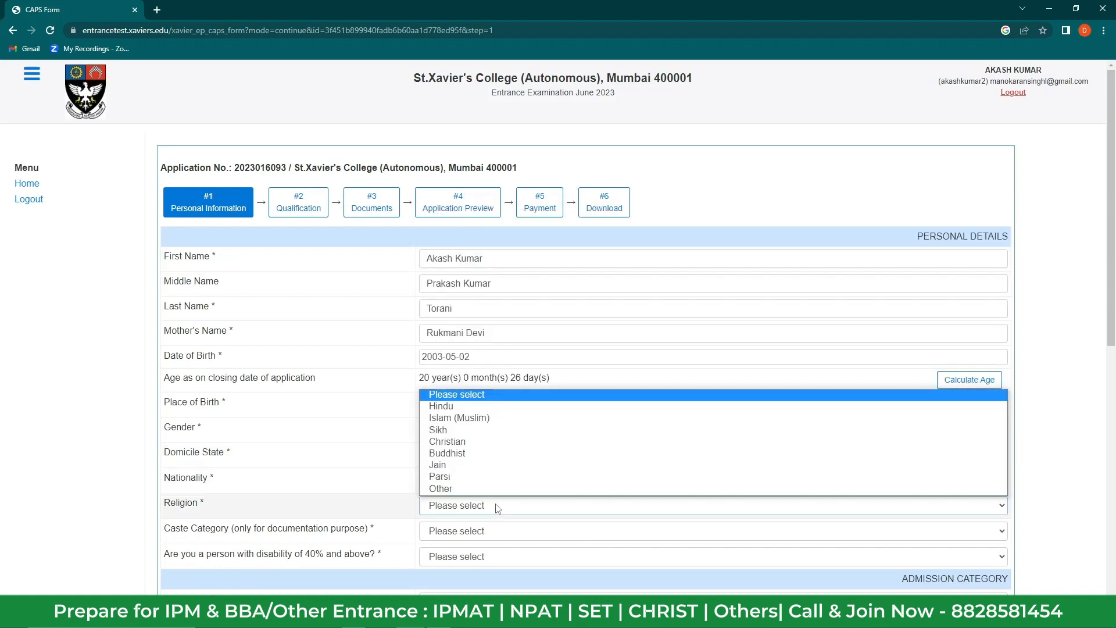
click(500, 404)
scroll(520, 482, down, 1)
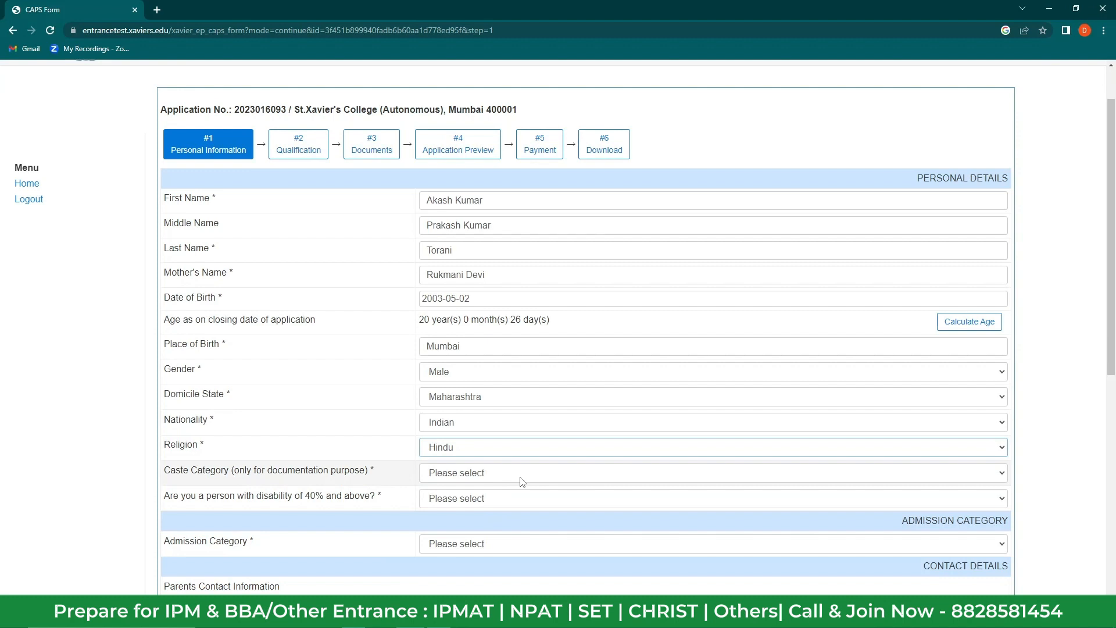
click(521, 473)
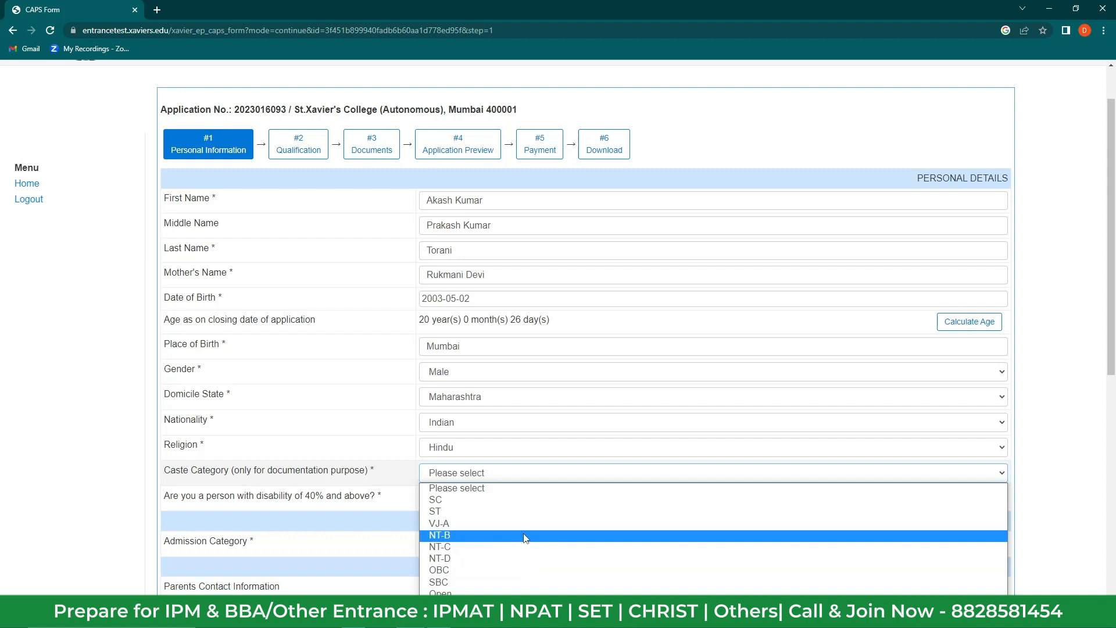
click(519, 592)
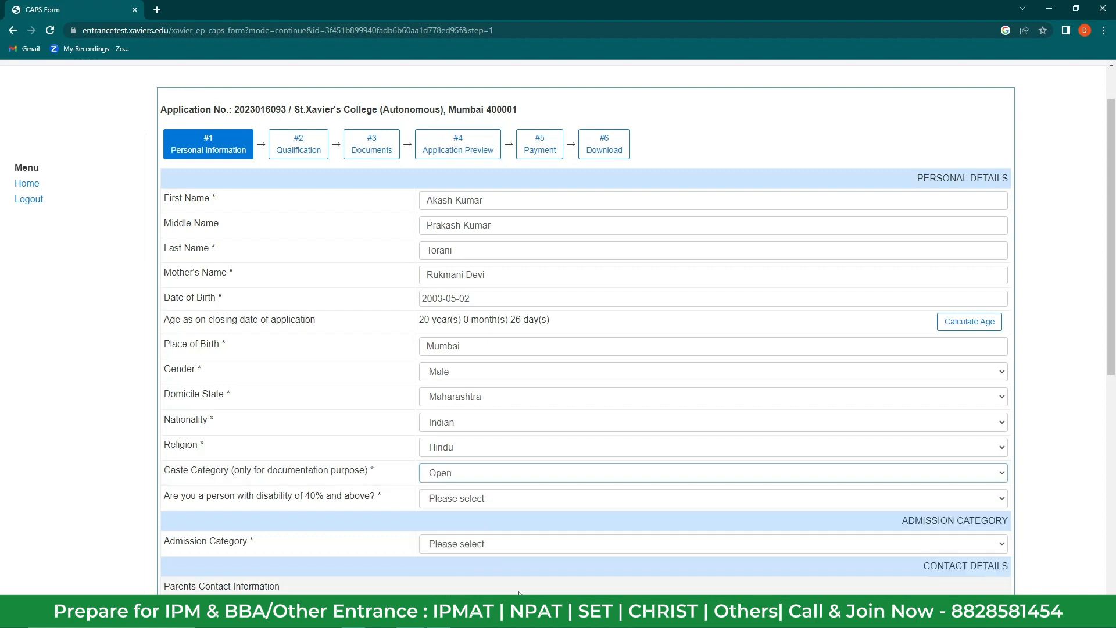
click(527, 501)
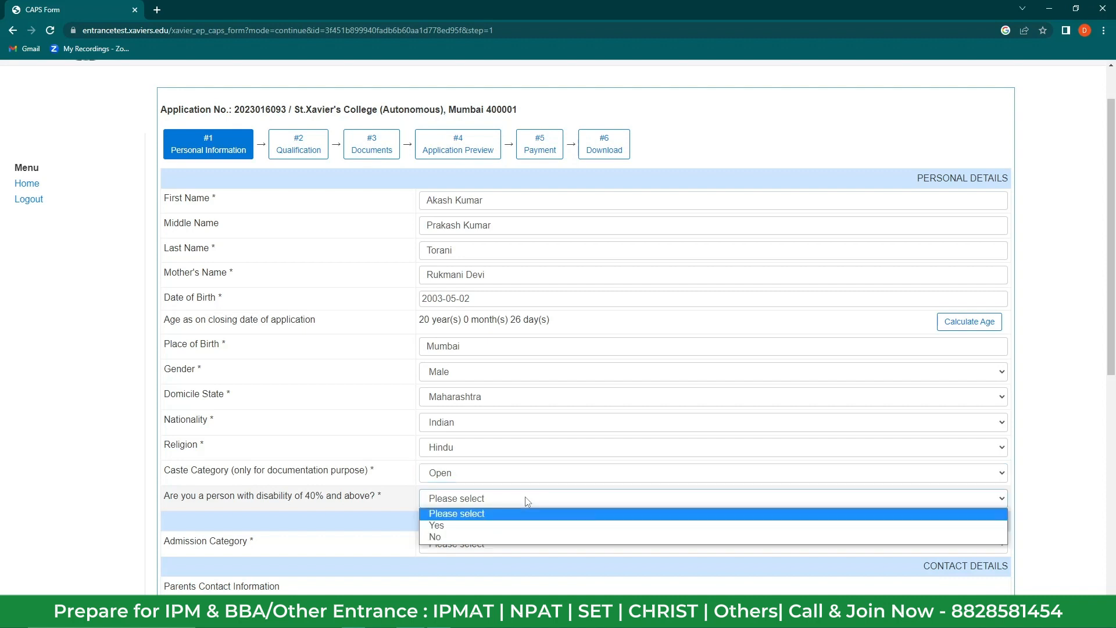
click(503, 536)
scroll(791, 390, down, 4)
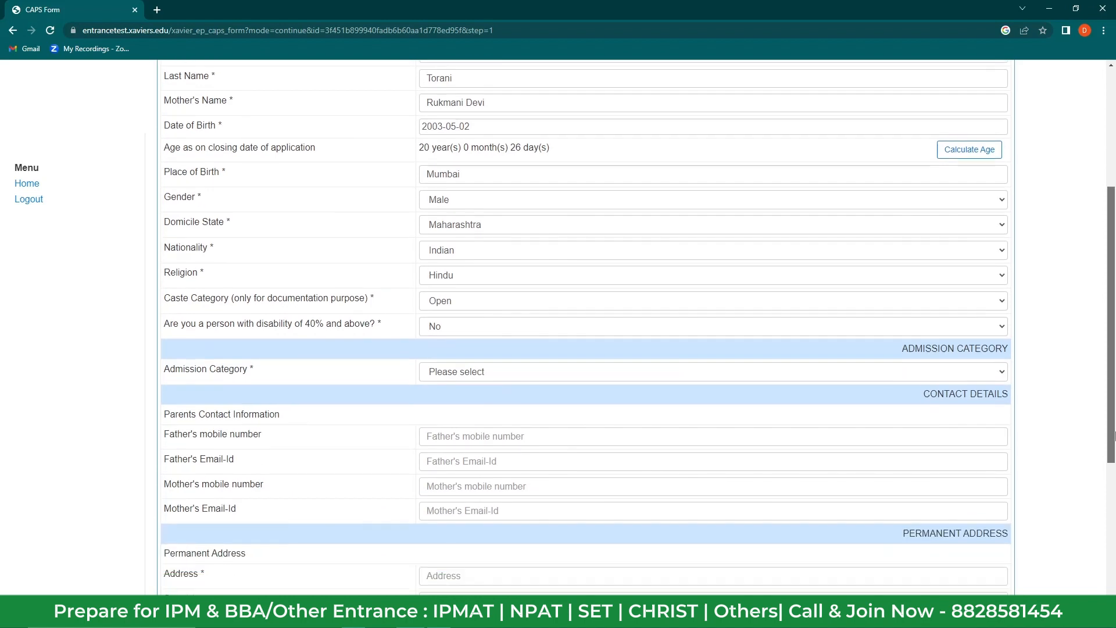
click(693, 353)
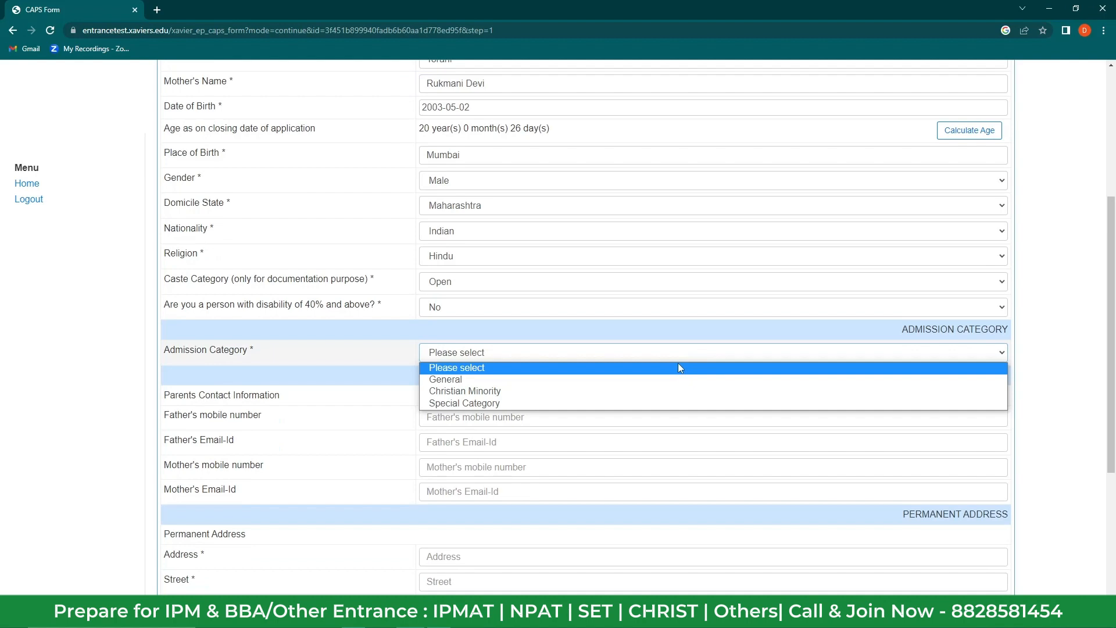
- Choose General admission category, enter the father's mobile and e-mail, and set district to Palghar
click(668, 380)
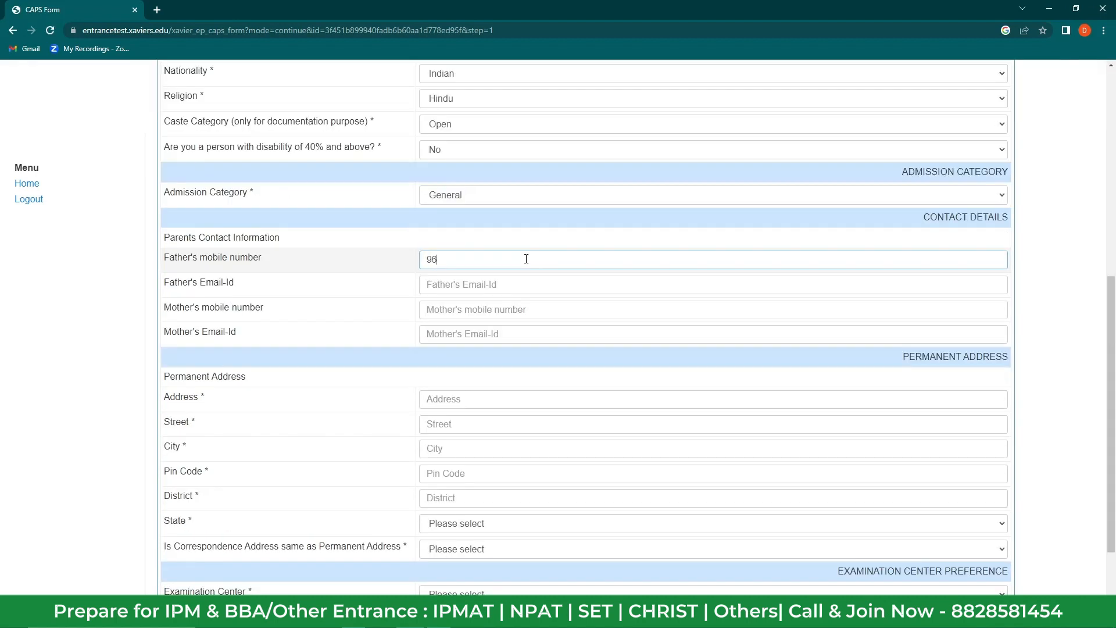
text(604916627)
key(Tab)
key(Tab)
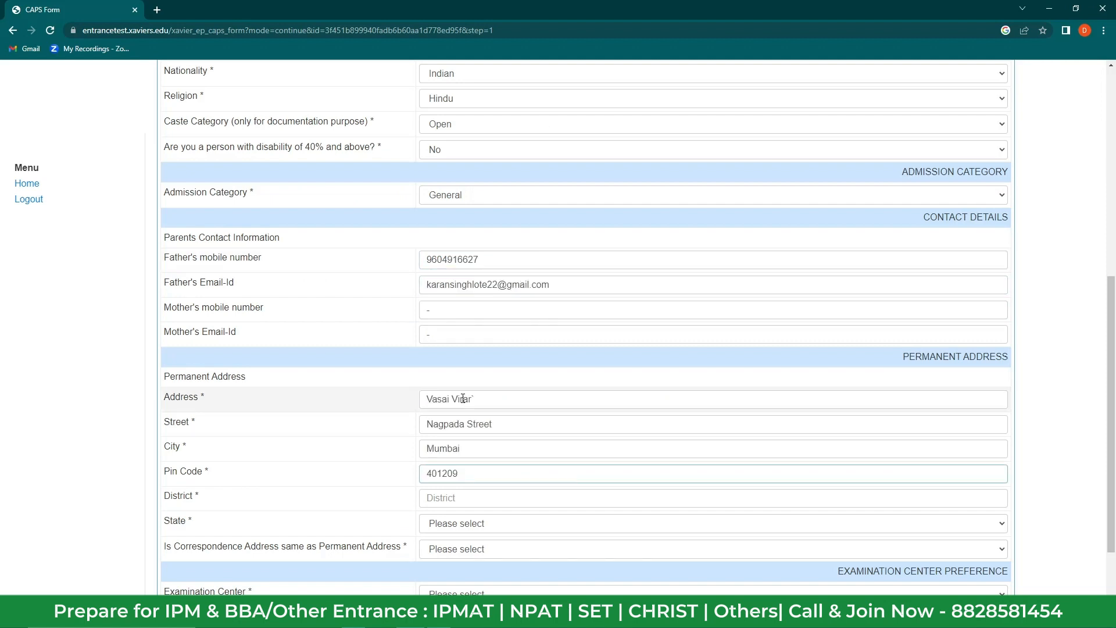
key(Tab)
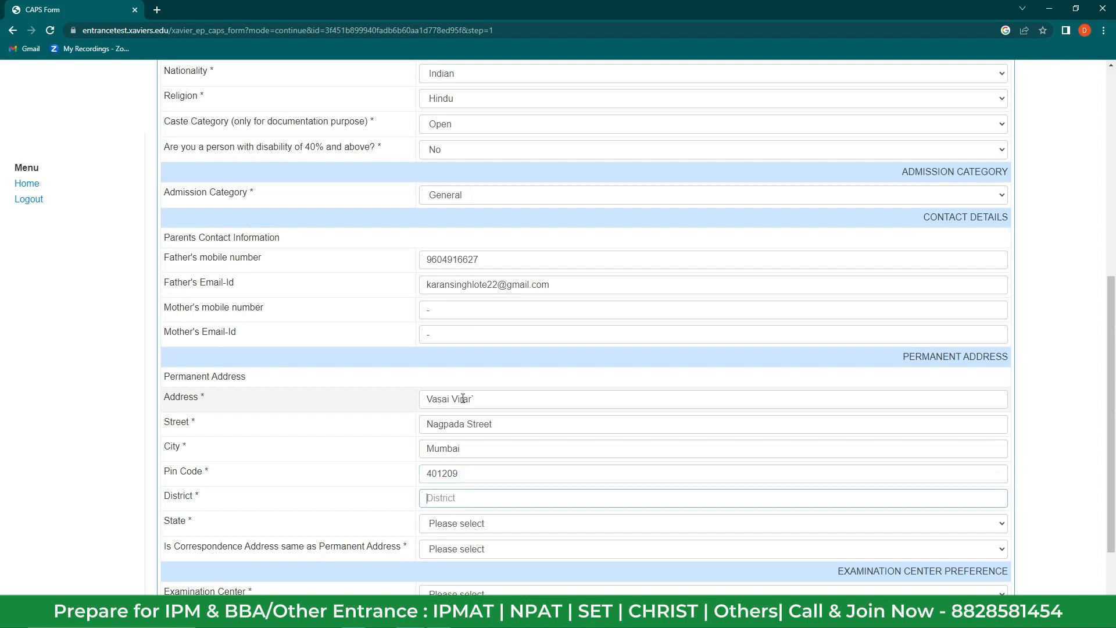
text(Palghar)
key(Tab)
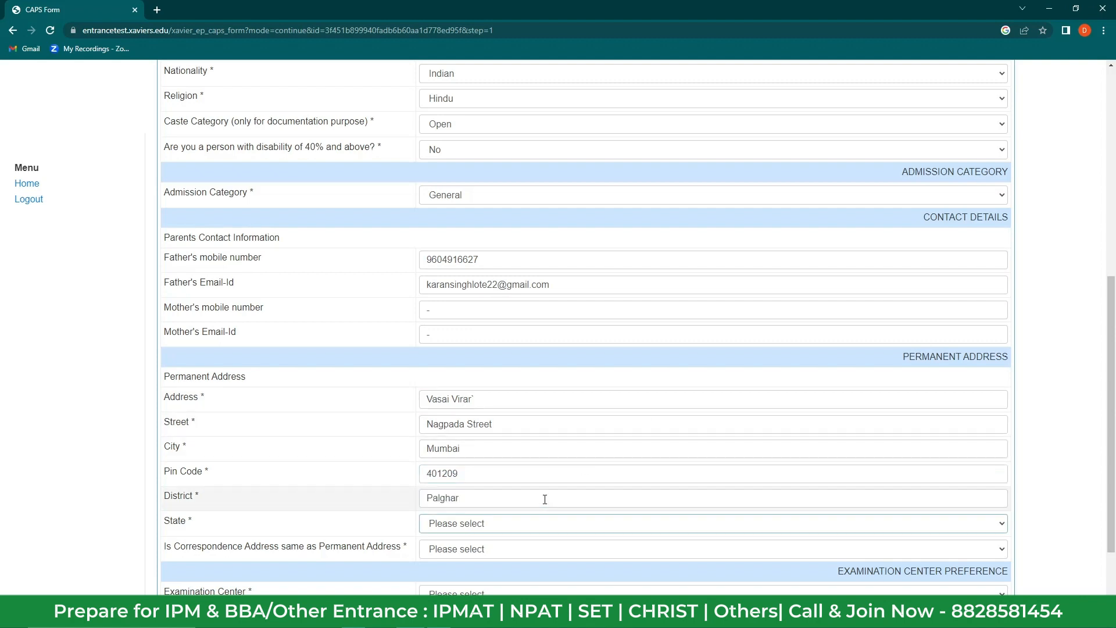
- Set address state to Maharashtra, same correspondence address to Yes, exam centre Mumbai [SXC], and save
click(546, 521)
text(mah)
key(Return)
scroll(470, 502, down, 2)
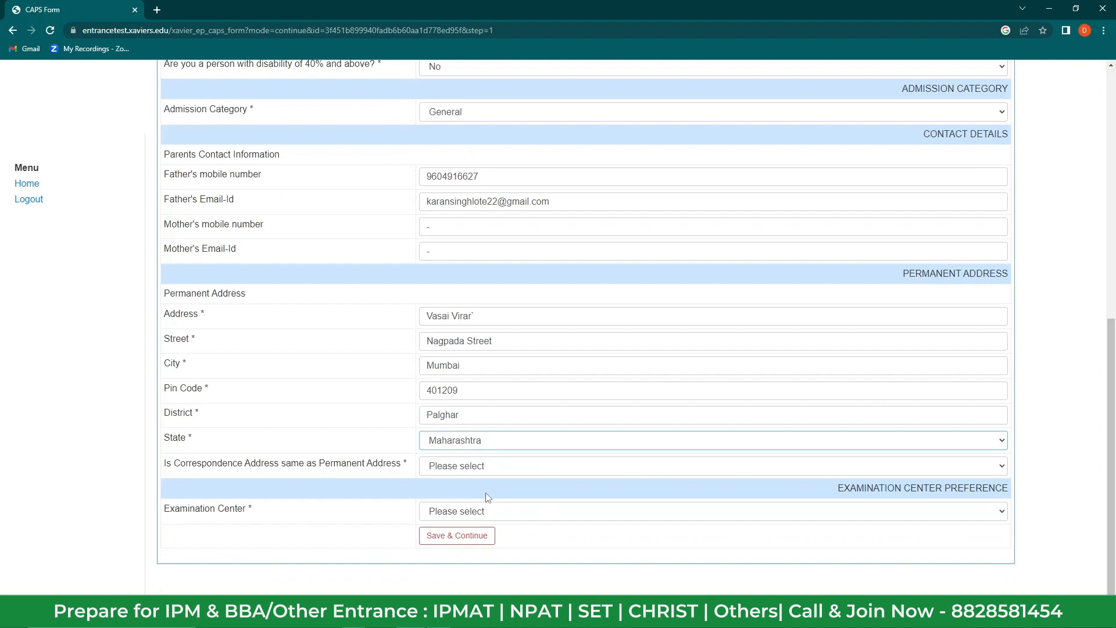
click(487, 466)
click(488, 493)
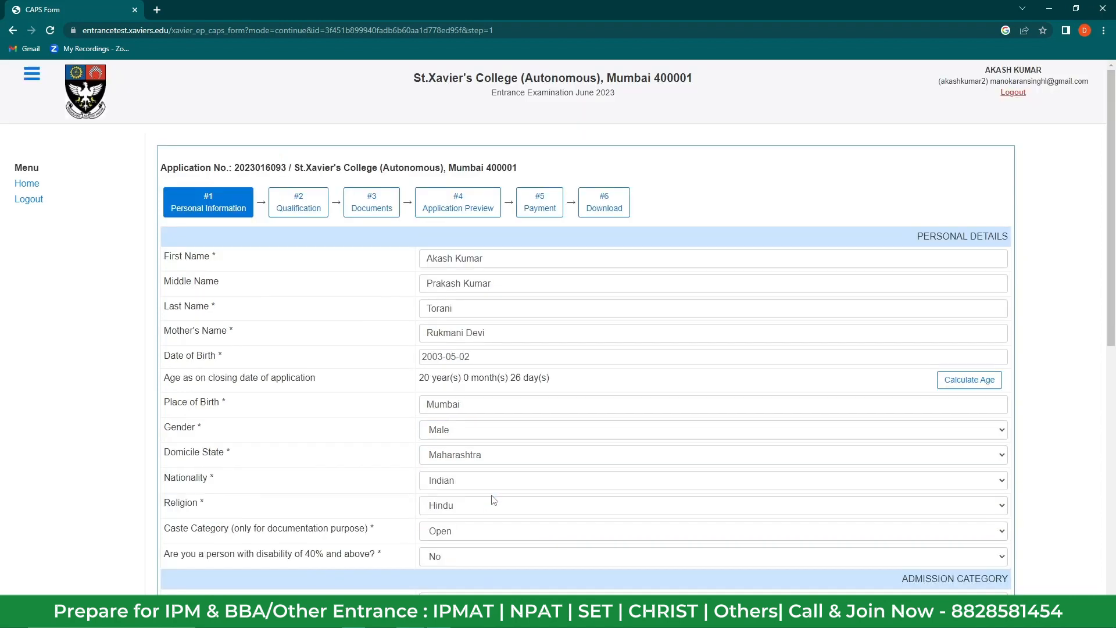
scroll(531, 456, down, 6)
scroll(744, 479, down, 3)
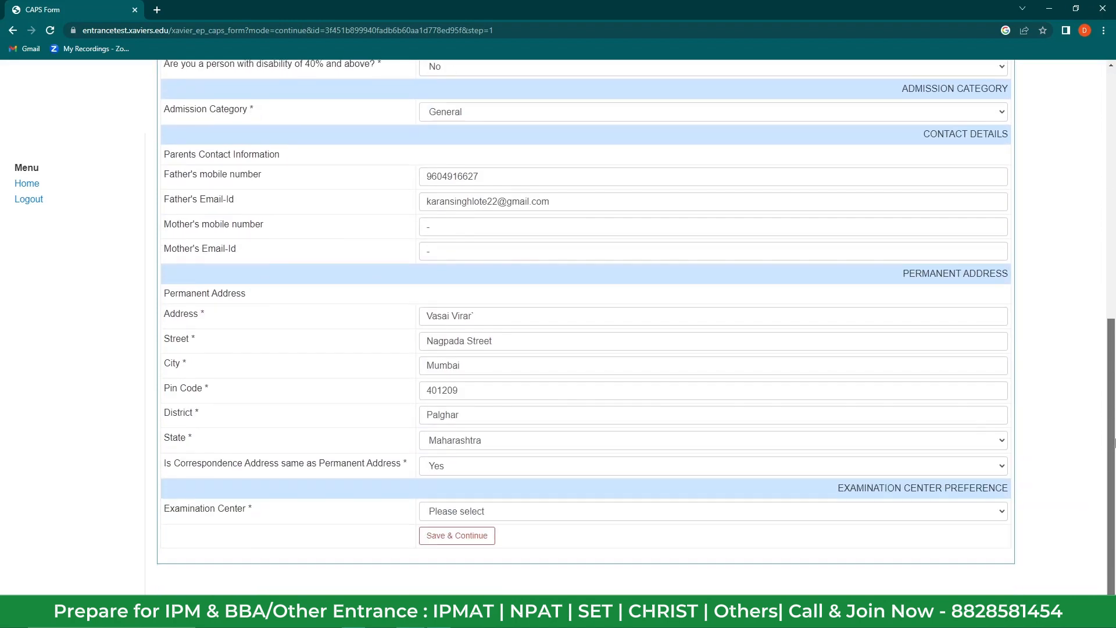
click(629, 520)
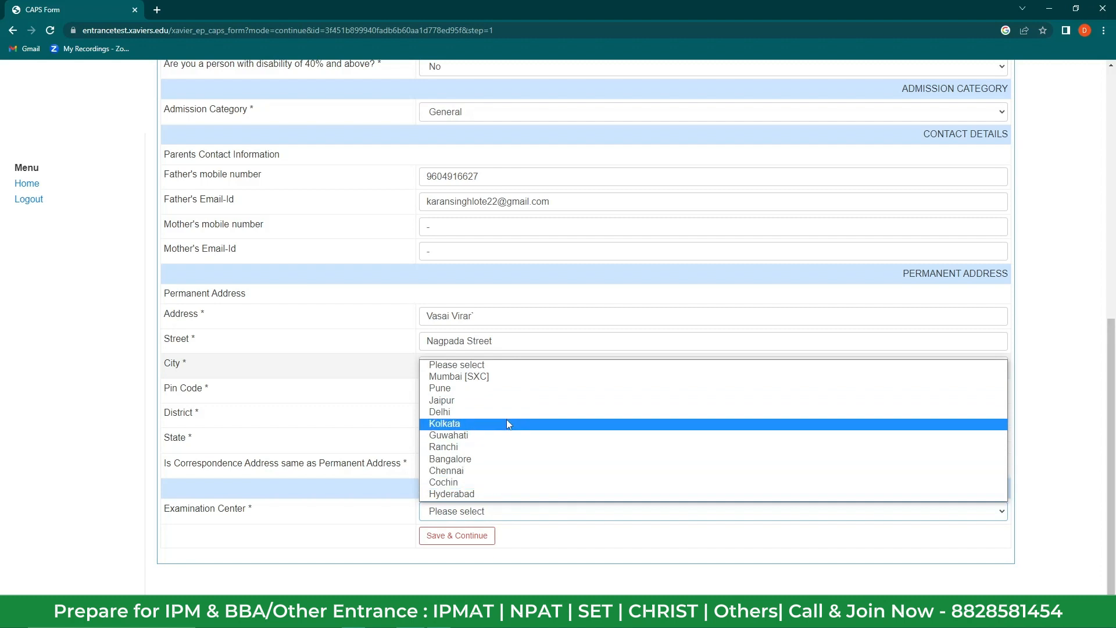
click(506, 377)
click(463, 535)
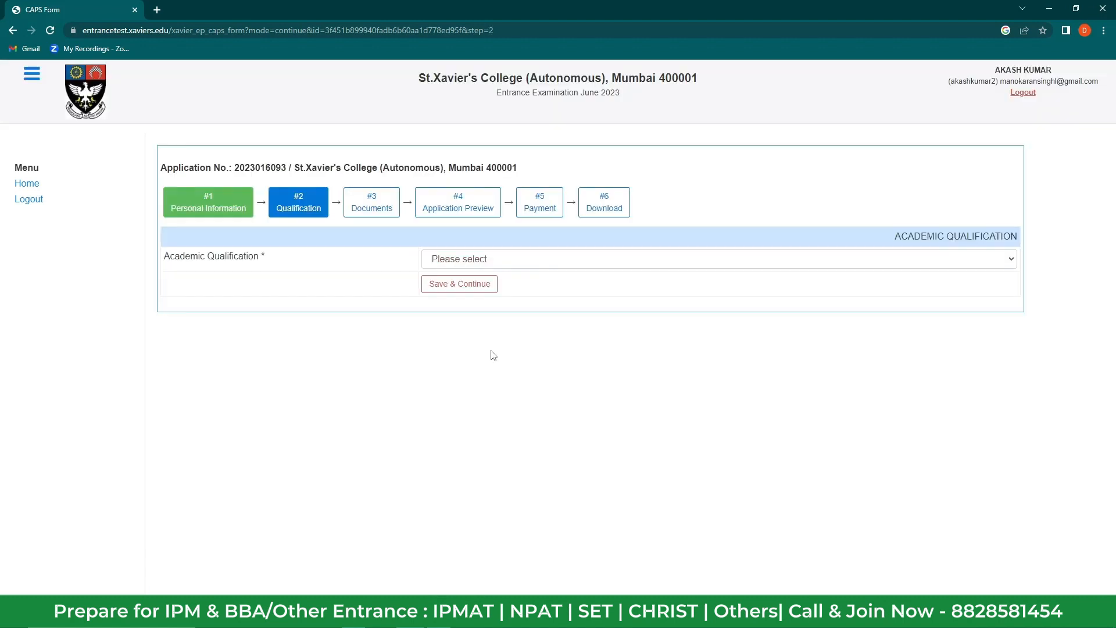
- Set qualification to HSC/12th, result Passed, stream Commerce and passing year 2015
click(623, 260)
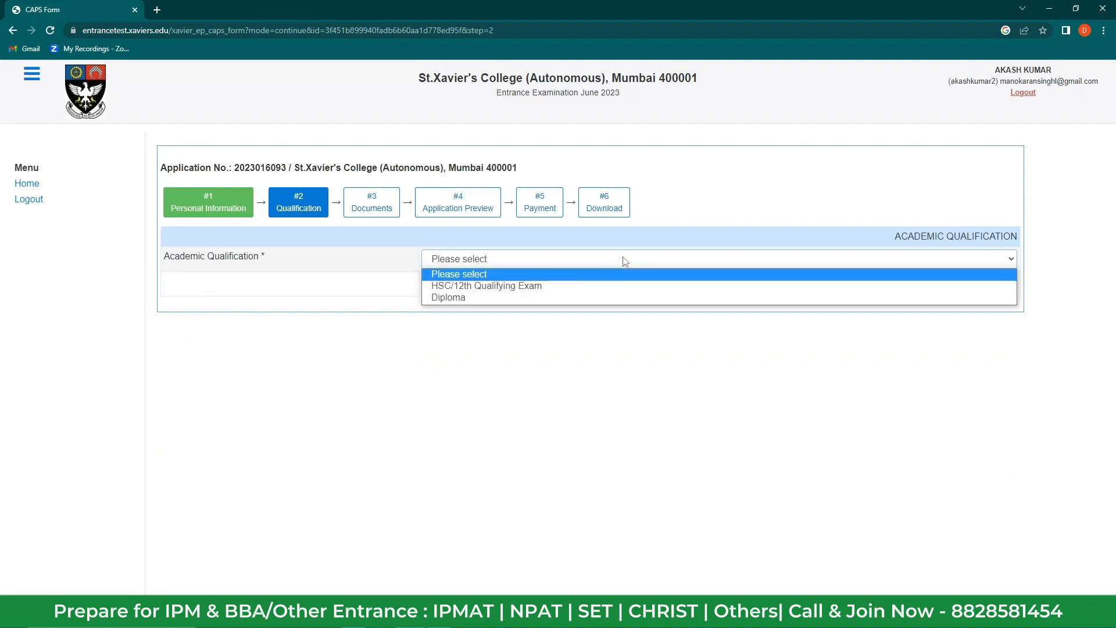
click(622, 286)
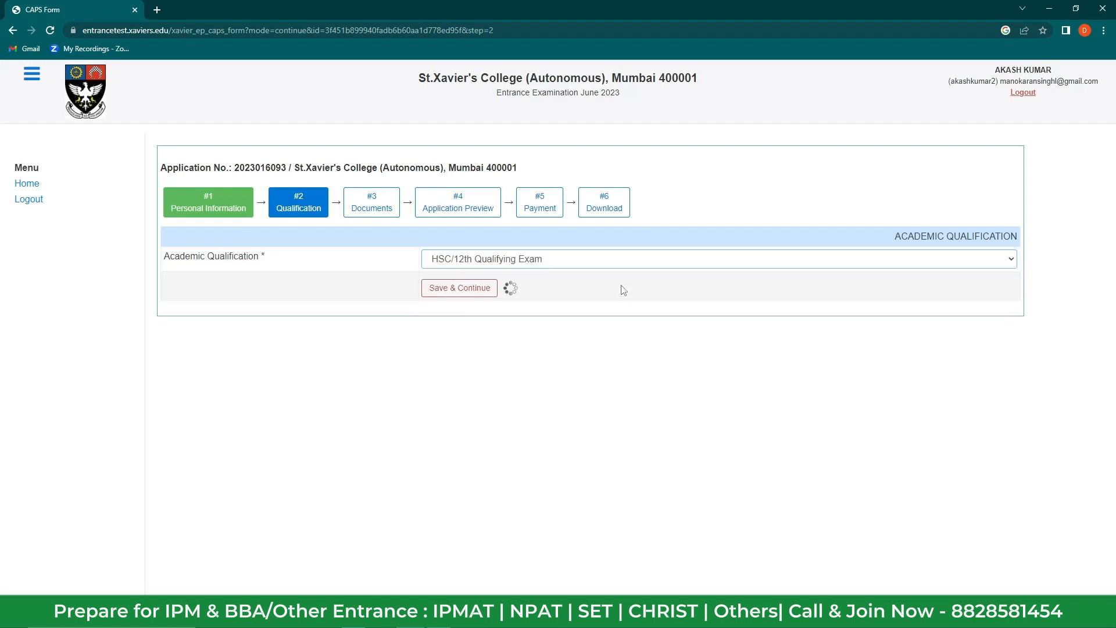
click(610, 288)
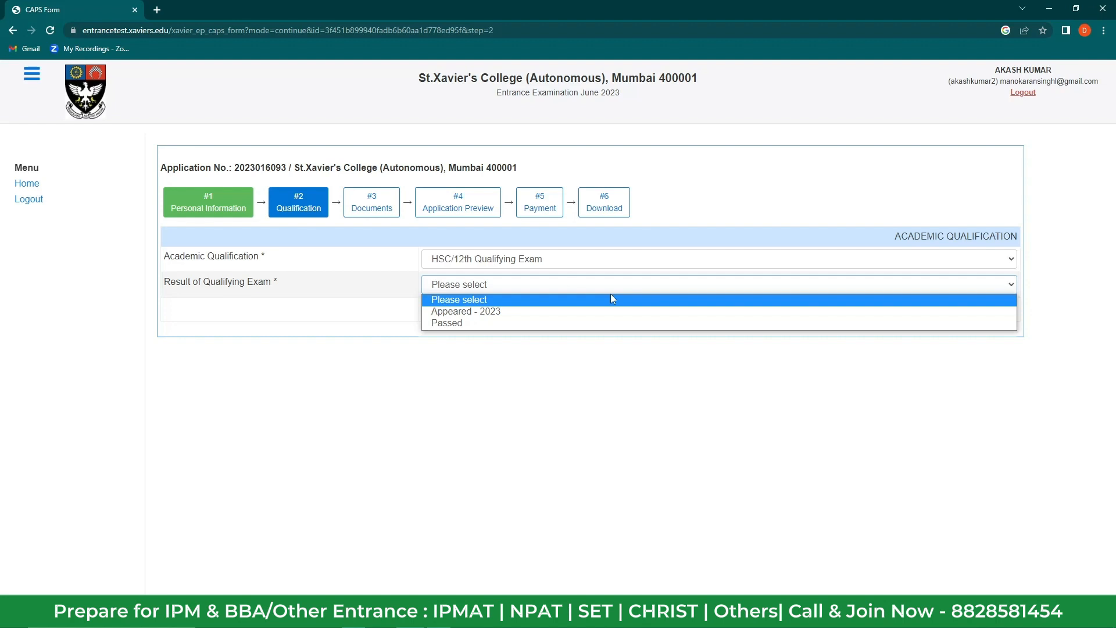
click(602, 323)
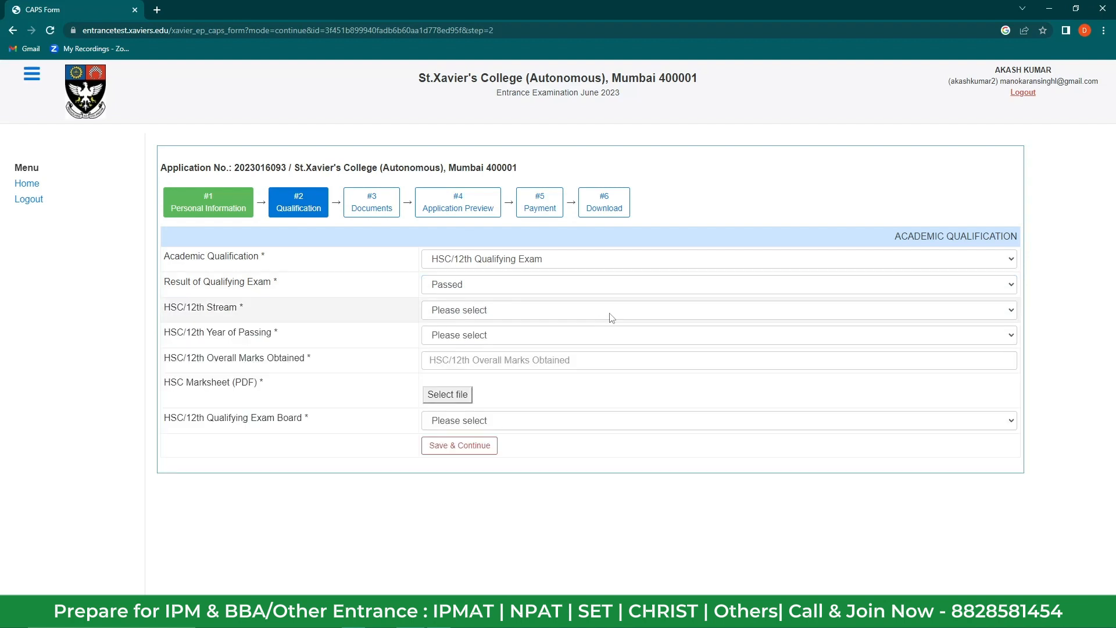
click(613, 318)
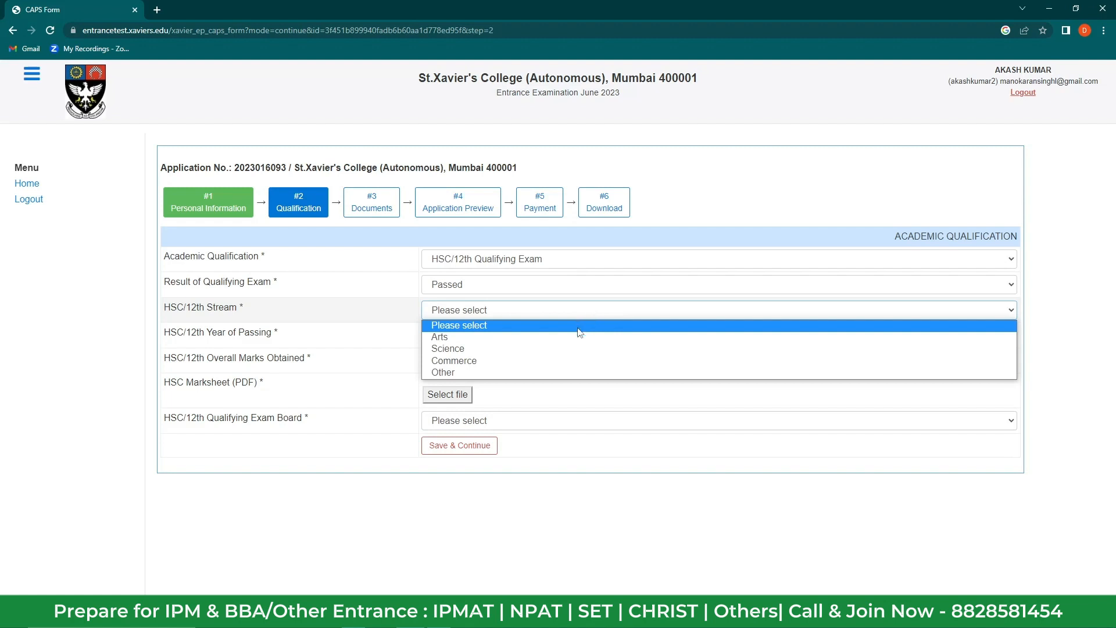
click(564, 361)
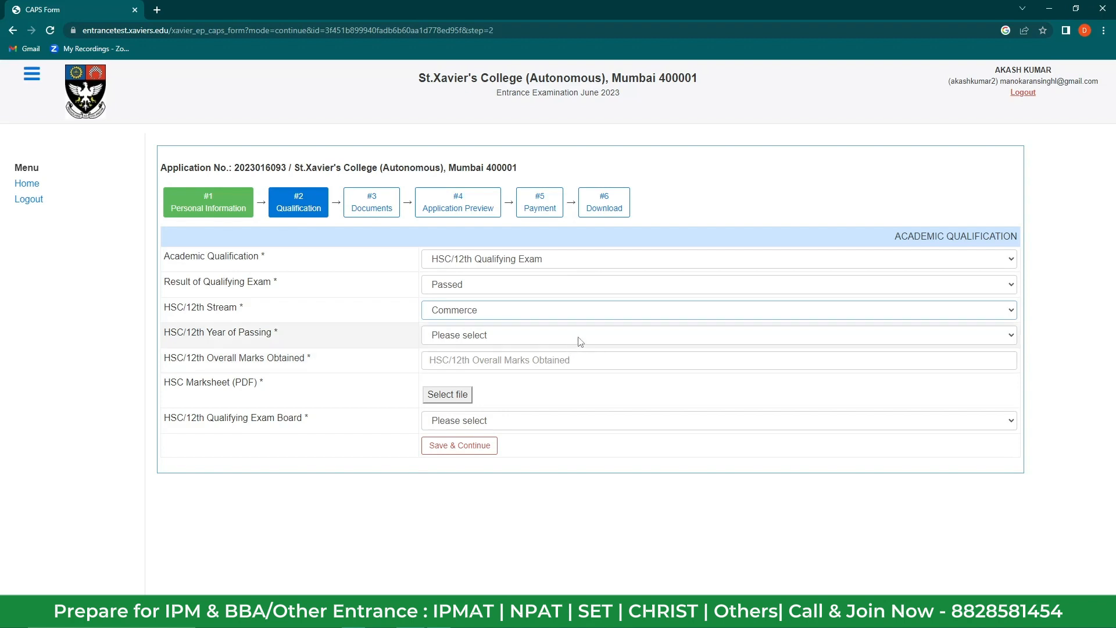
click(579, 337)
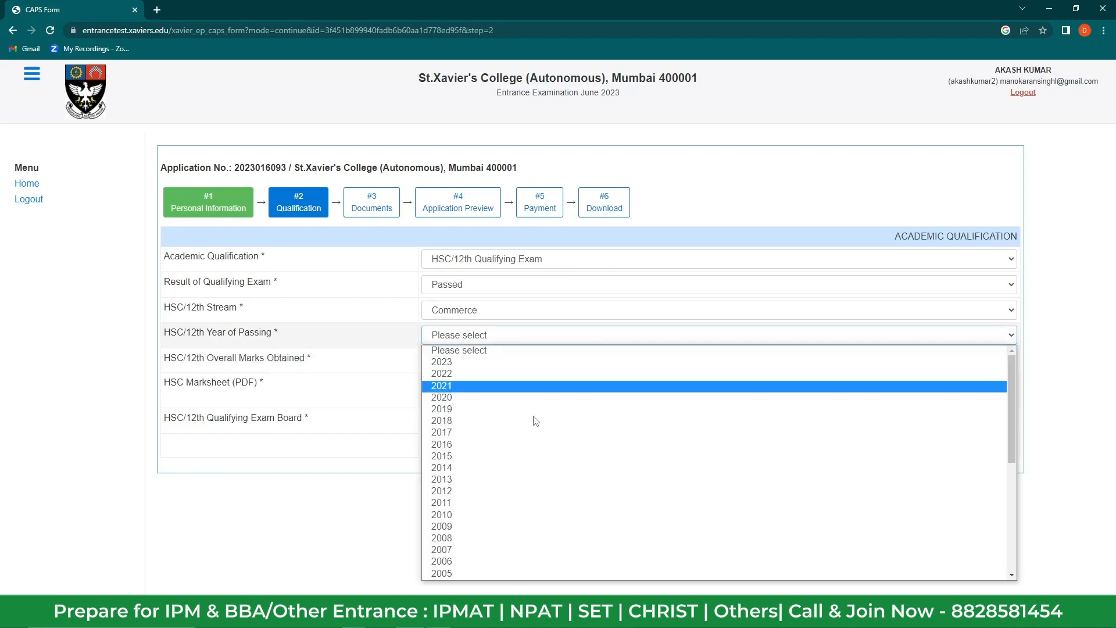
click(491, 456)
click(537, 361)
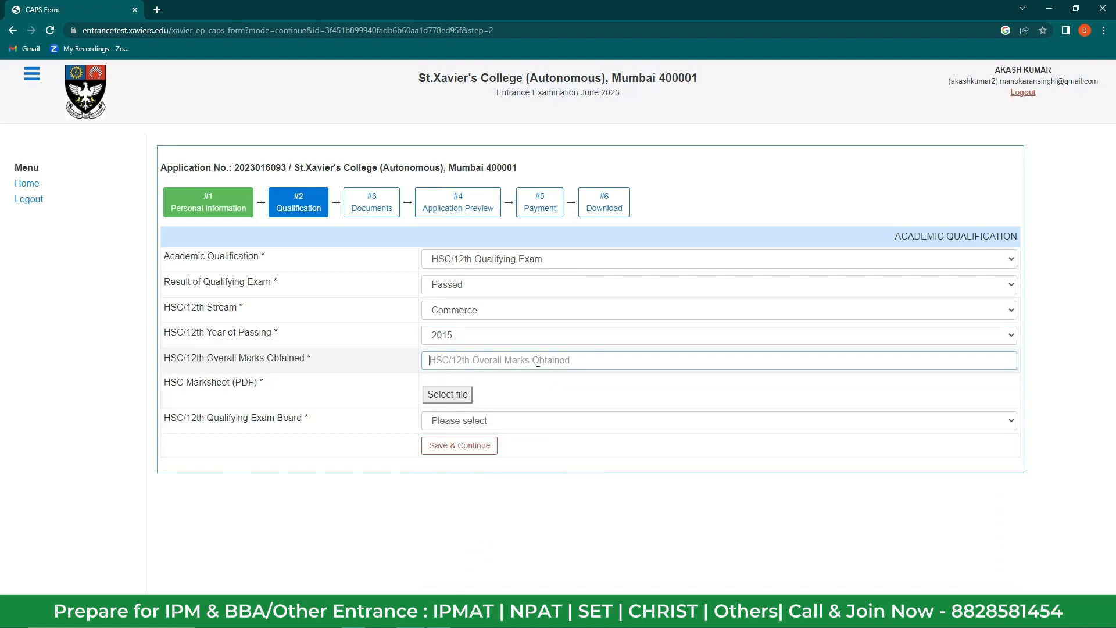
- Enter 400 as overall marks and choose the Maharashtra state board
text(400)
click(718, 420)
click(605, 454)
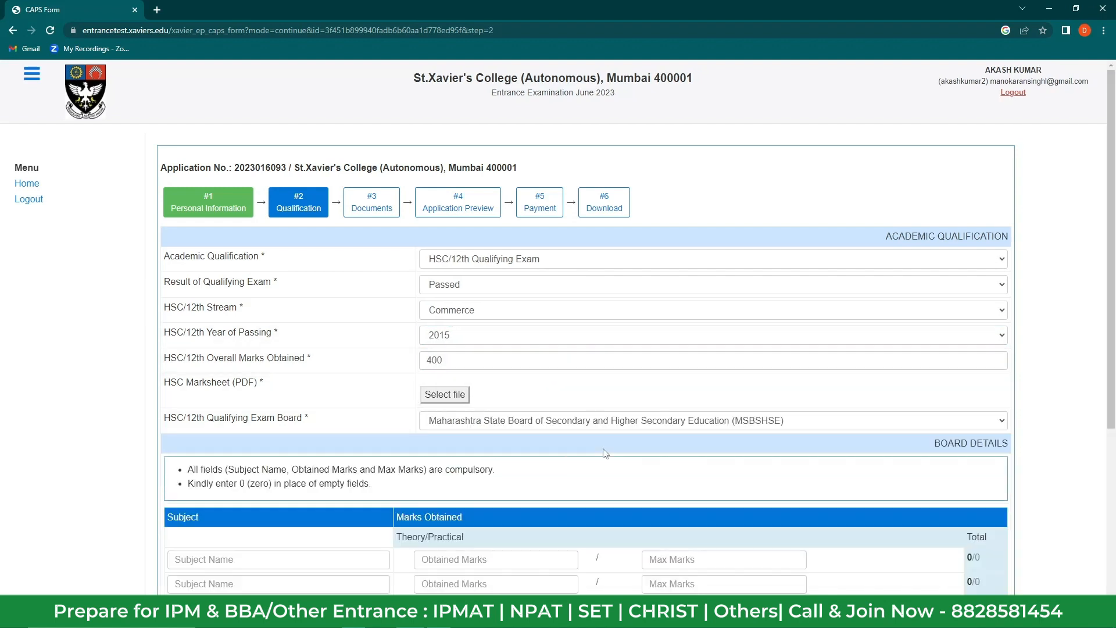
scroll(427, 465, down, 4)
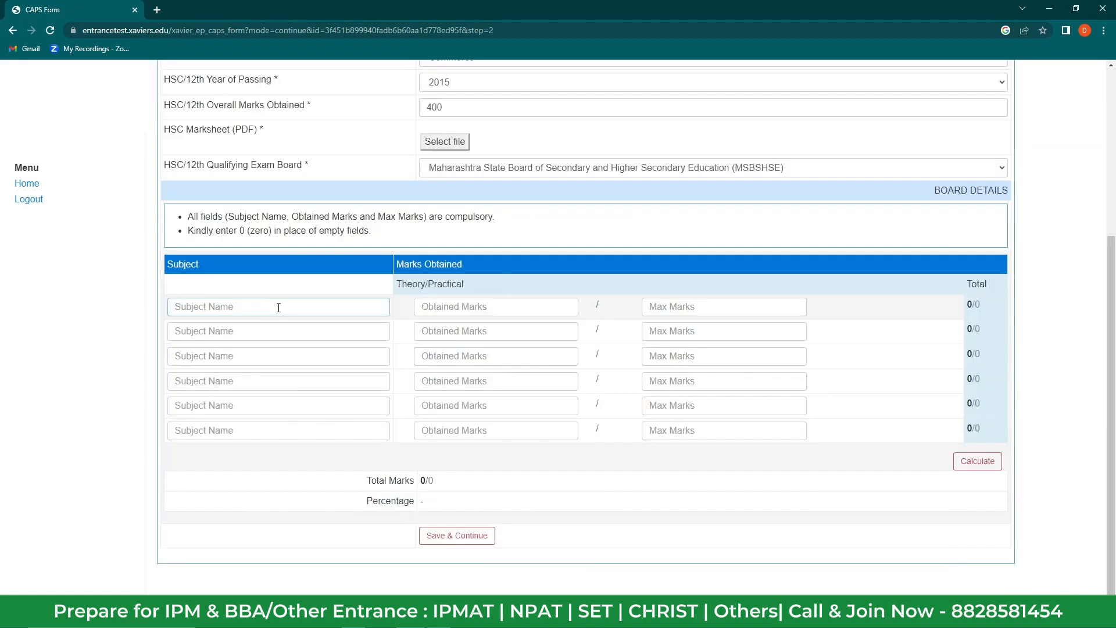
- Enter subject marks out of 100: English 56, Hindi 60, and the remaining subjects
text(English)
key(Tab)
text(Hi)
key(BackSpace)
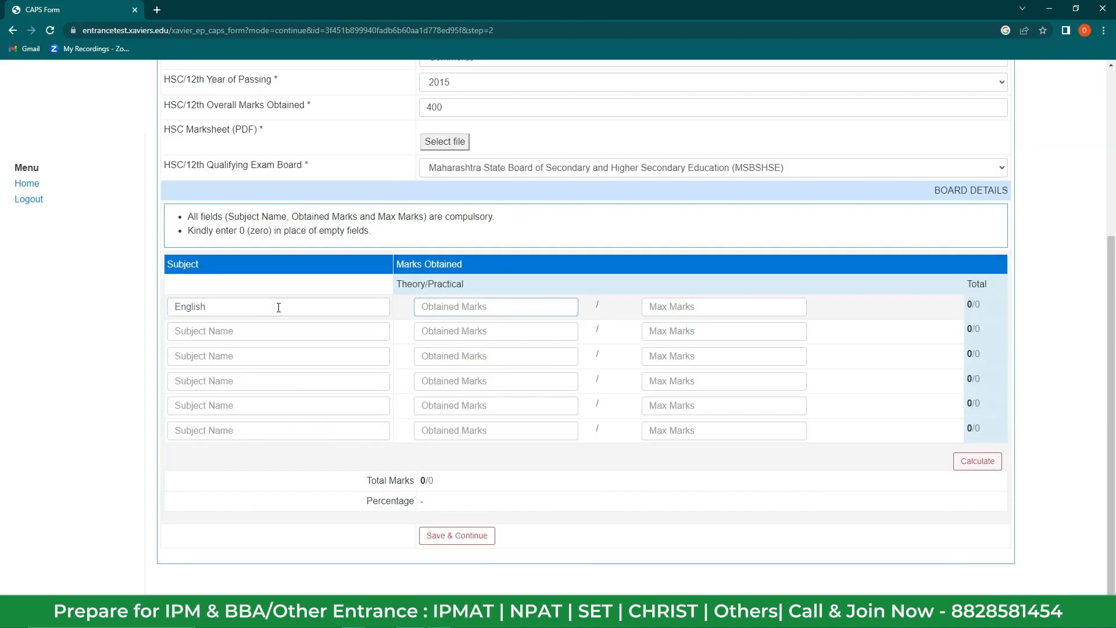
text(56)
key(Tab)
text(100)
key(Tab)
text(Hindi)
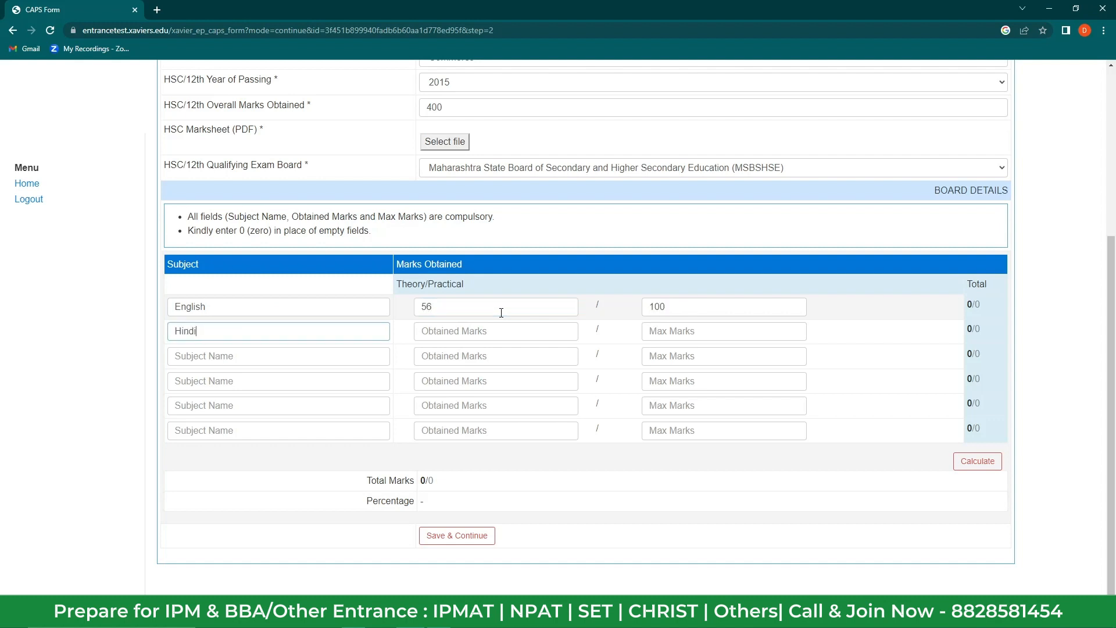
key(Tab)
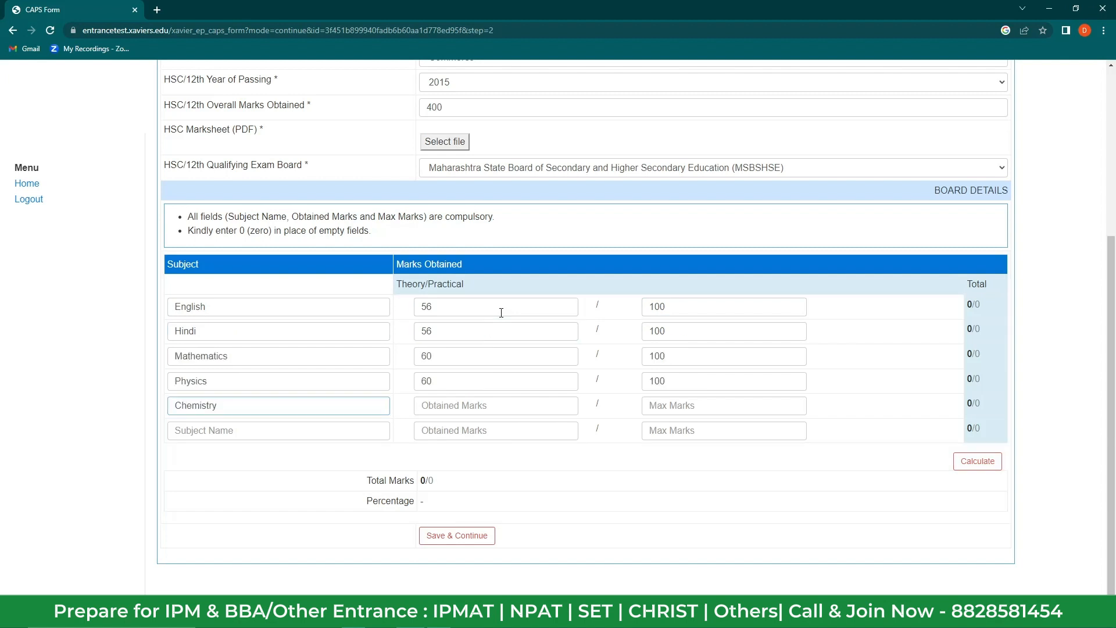
key(Tab)
text(60)
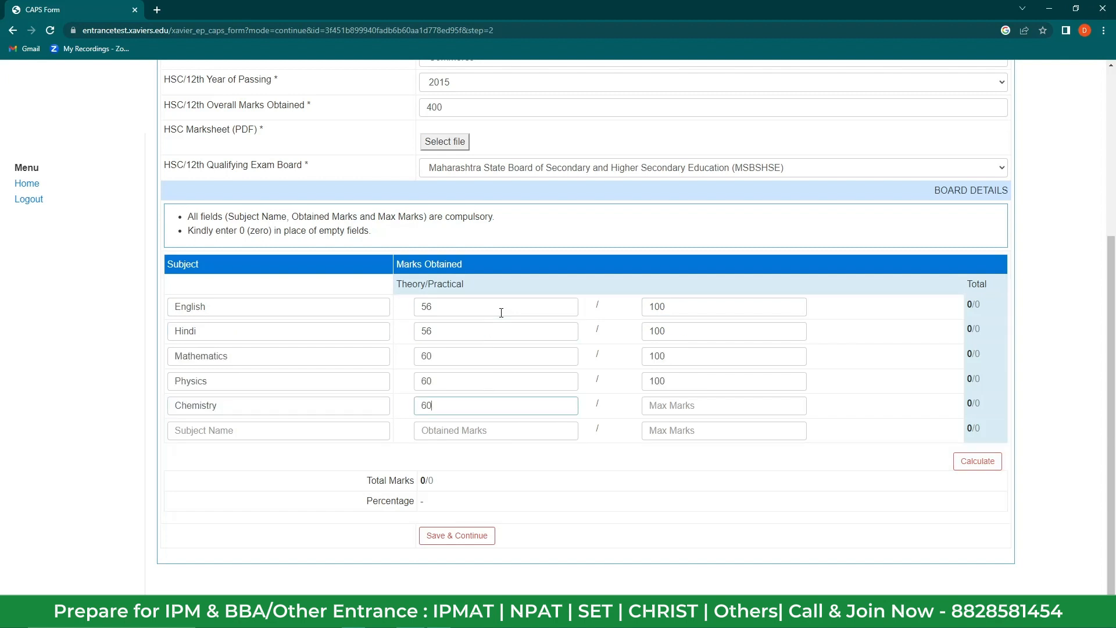
key(Tab)
text(100)
key(Tab)
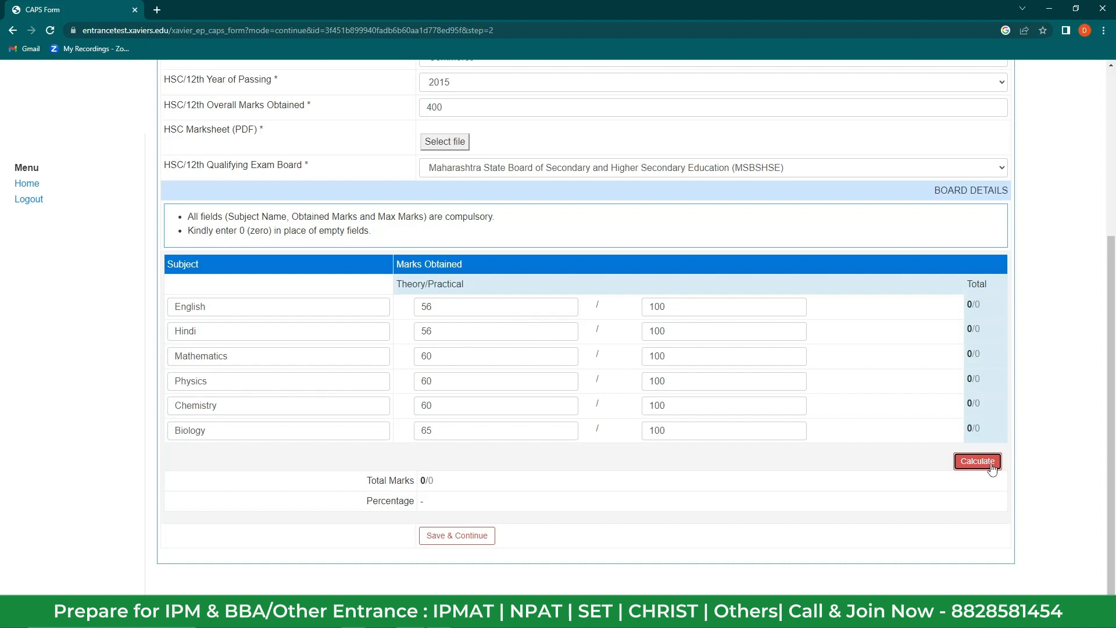
- Calculate the totals (357/600, 59.50%) and try saving the qualification details
click(457, 536)
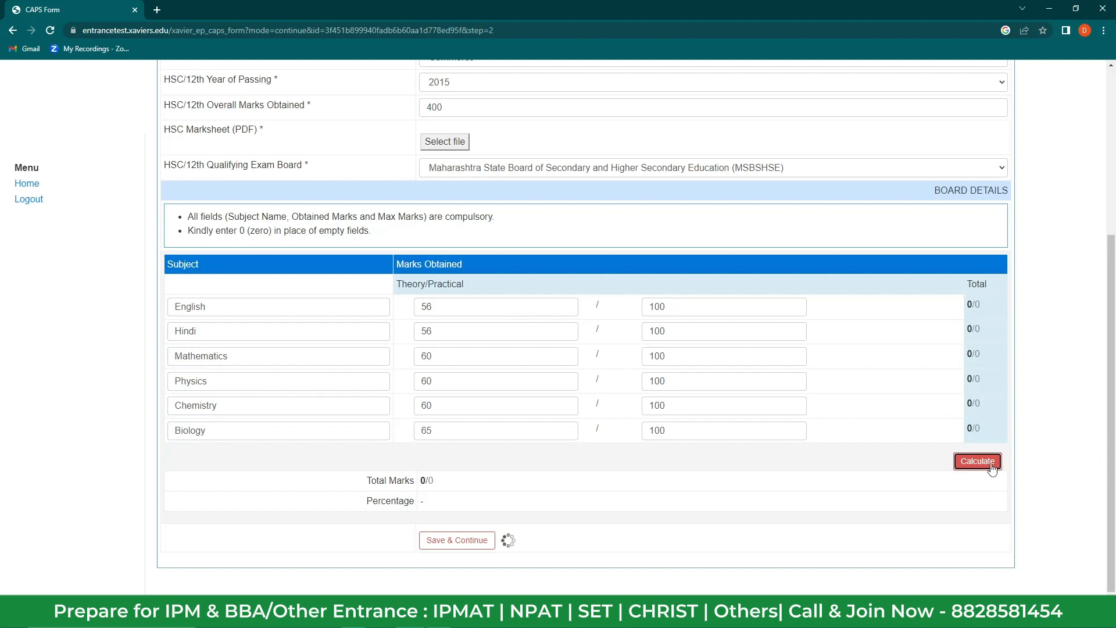
scroll(643, 436, down, 4)
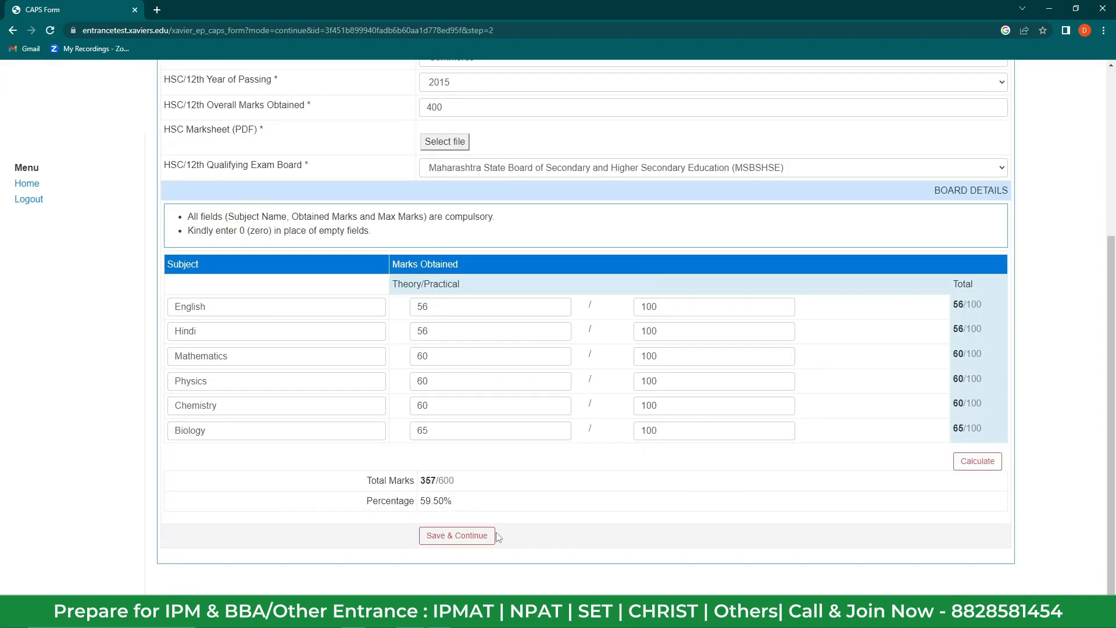
click(482, 542)
scroll(442, 348, up, 2)
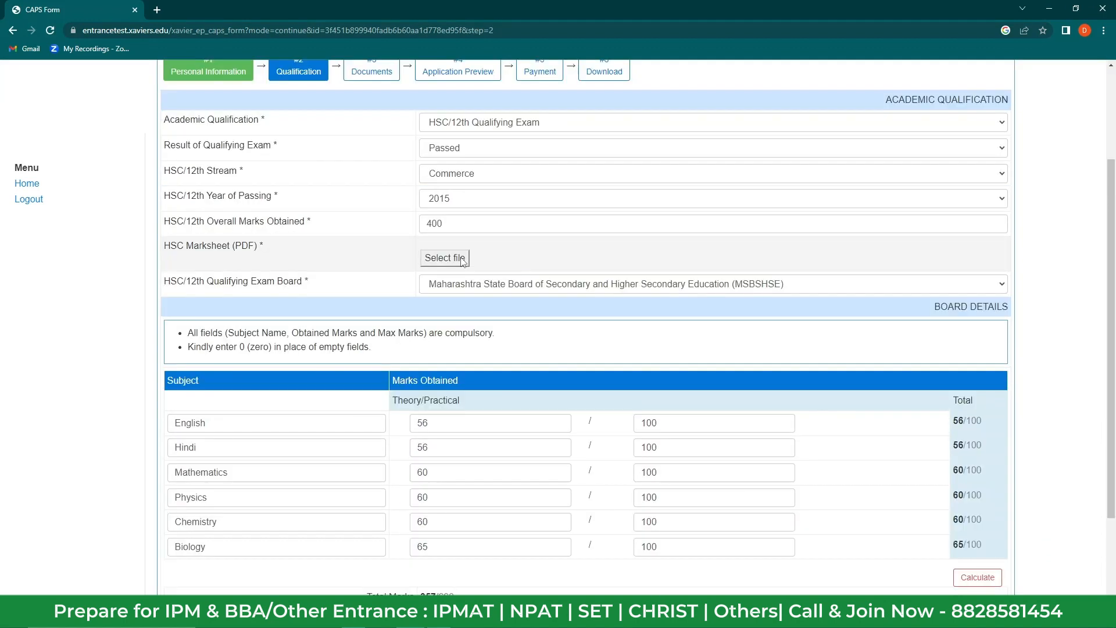
- Upload marksheet.pdf from Downloads as the HSC marksheet and save the qualification details
click(437, 260)
click(171, 96)
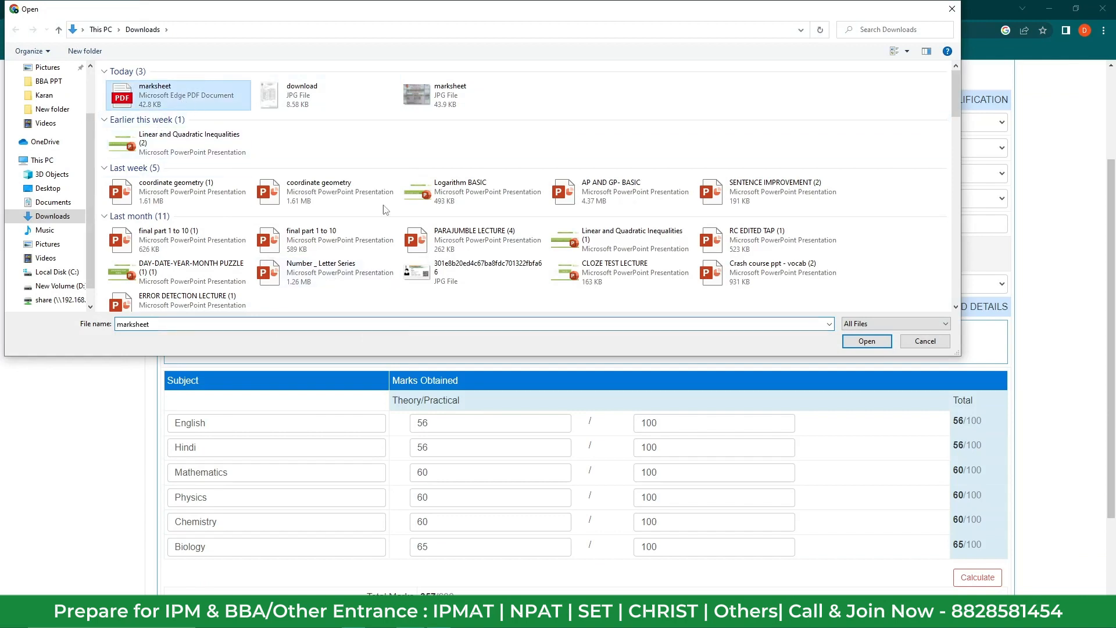
click(861, 341)
scroll(580, 381, down, 4)
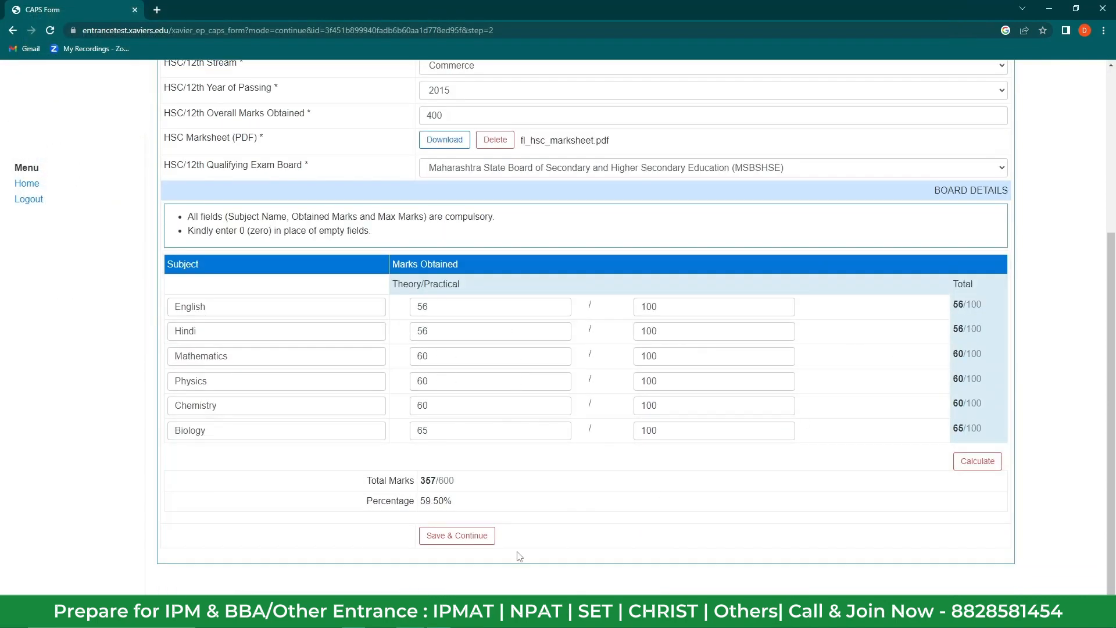
click(465, 536)
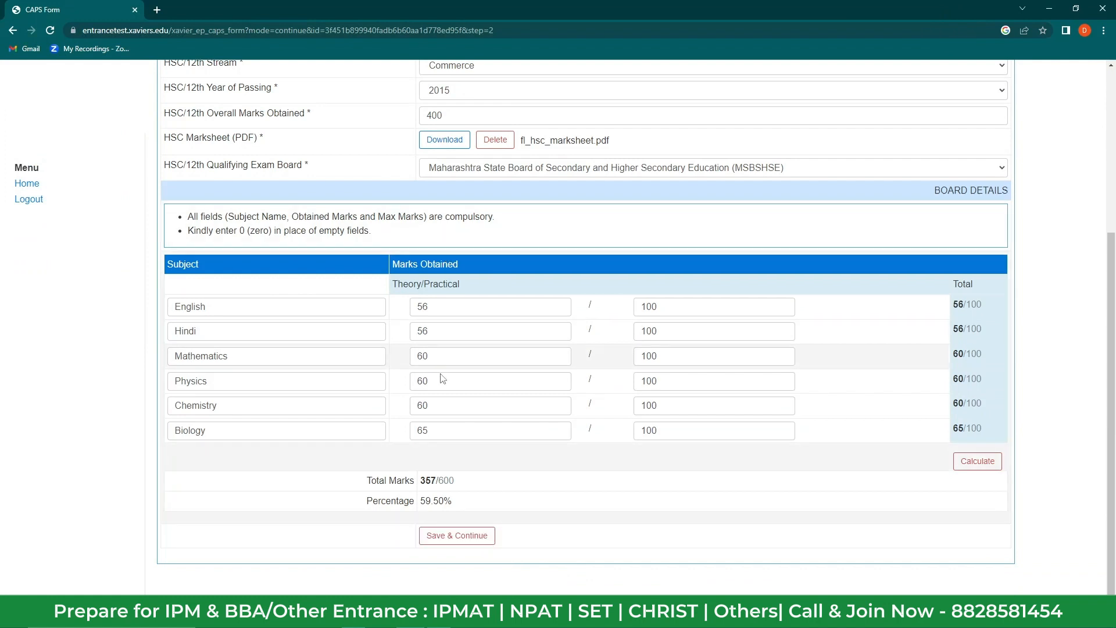
click(452, 536)
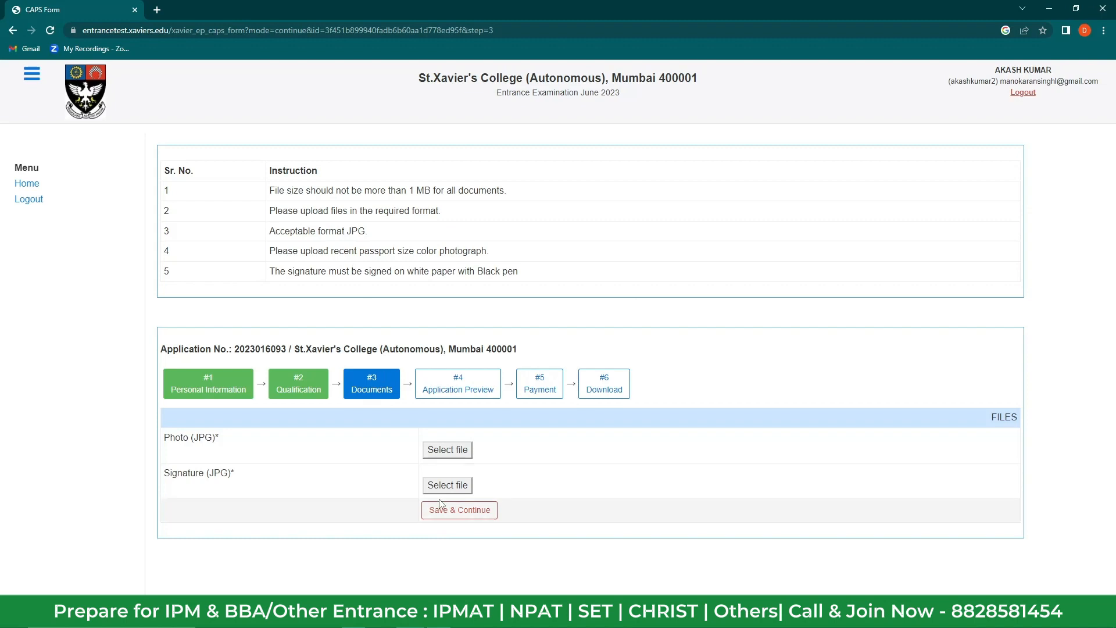
- Upload the passport photo and signature JPG files and save the documents
click(452, 451)
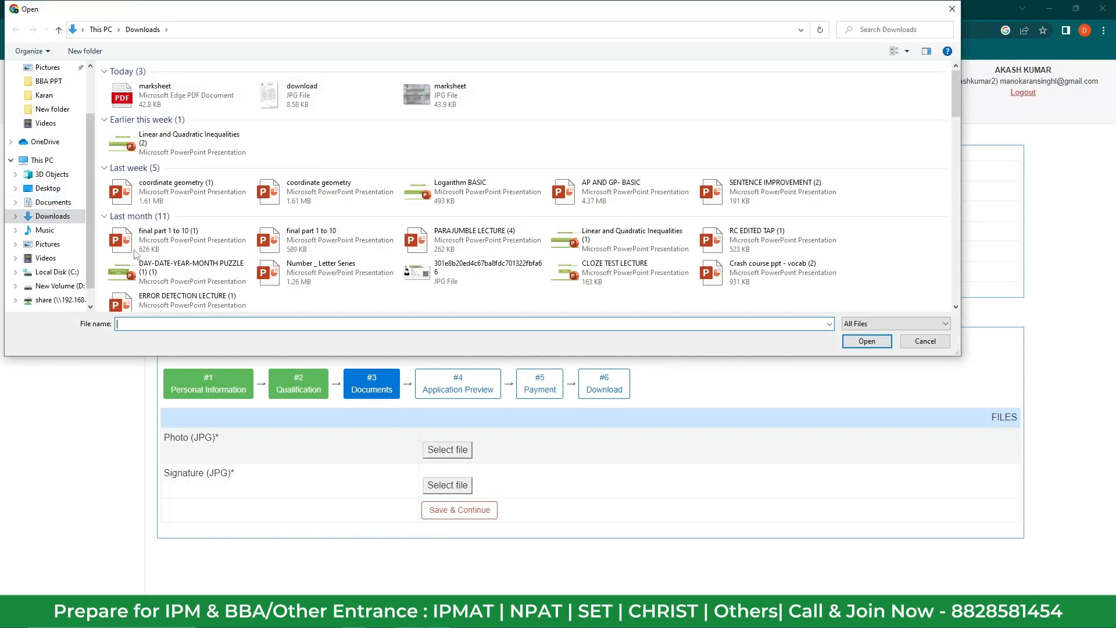
scroll(437, 243, down, 3)
scroll(634, 213, down, 5)
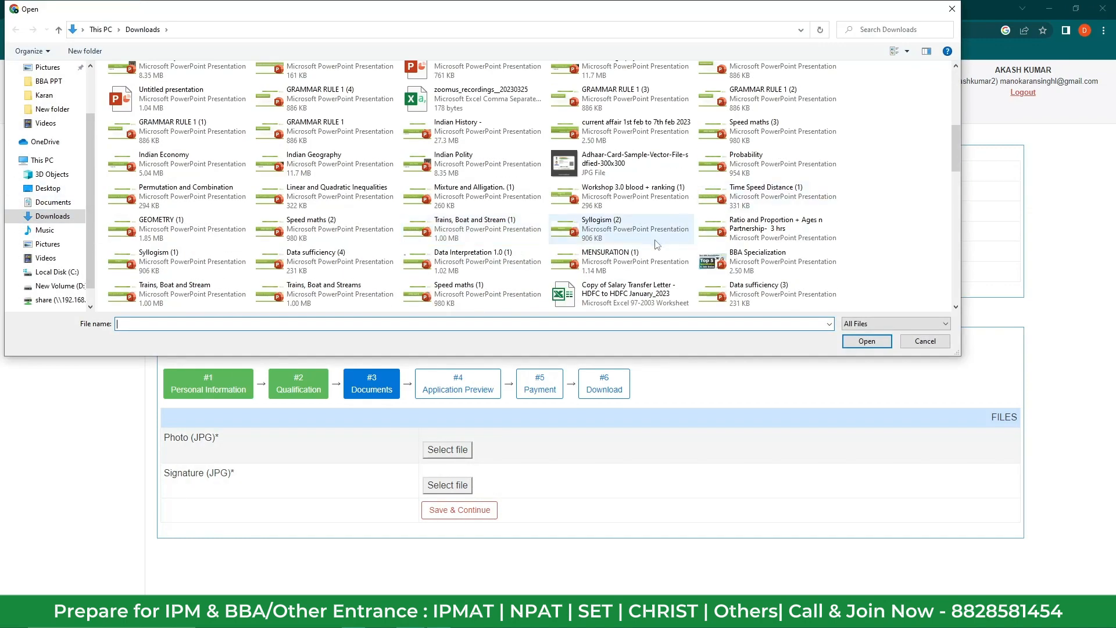
scroll(695, 217, down, 3)
double_click(694, 217)
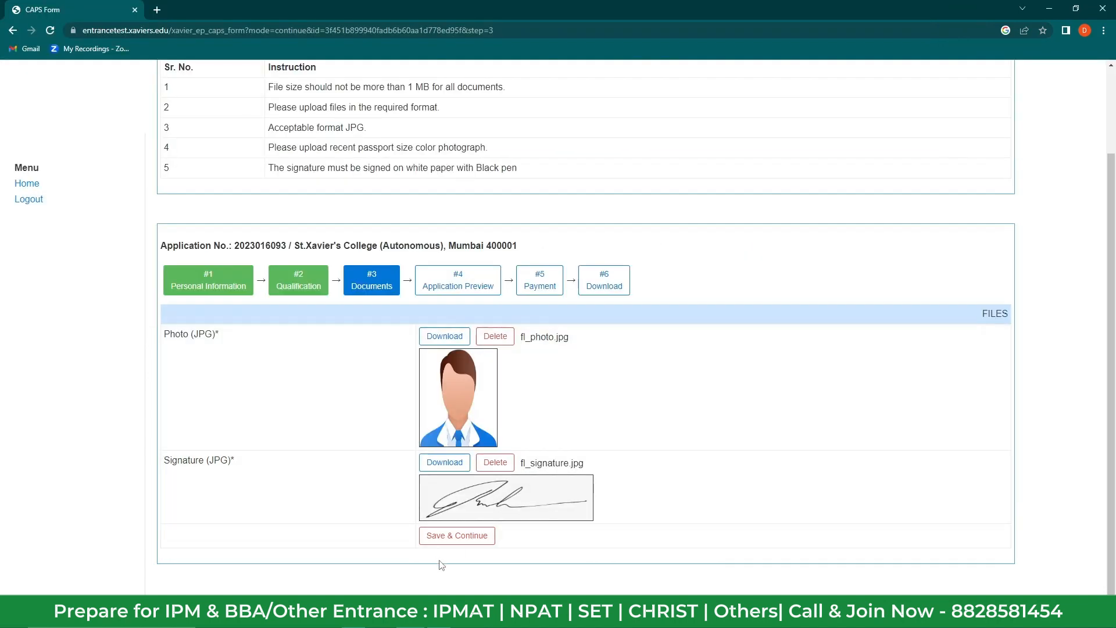
click(457, 542)
drag(1111, 231, 1110, 232)
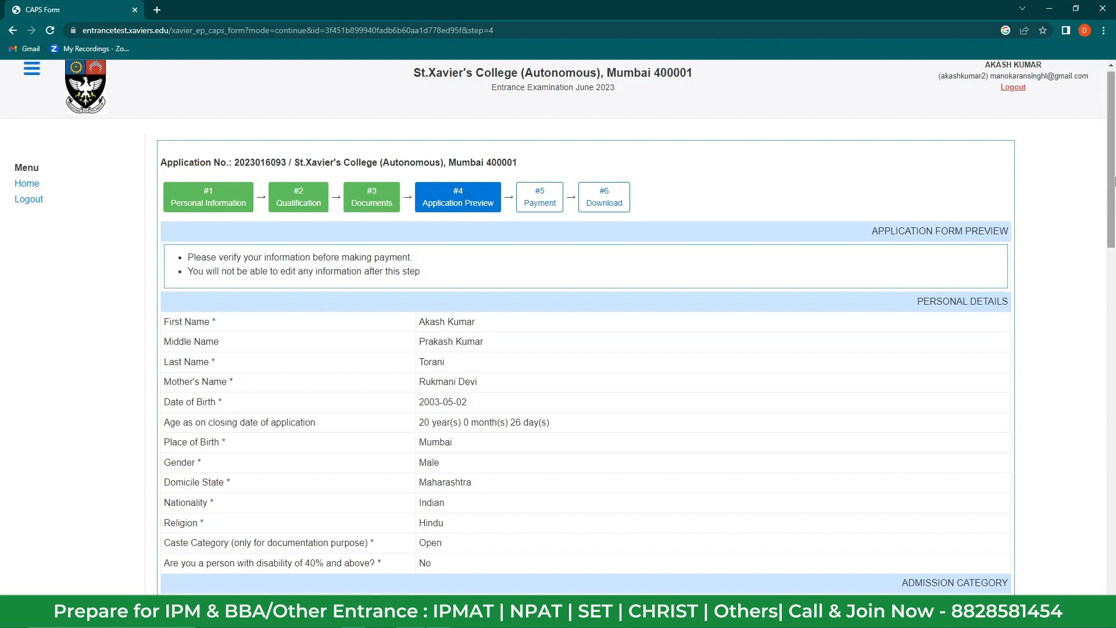
- Review the full application preview and confirm it to reach the Rs. 3000 payment
drag(1111, 177, 1115, 192)
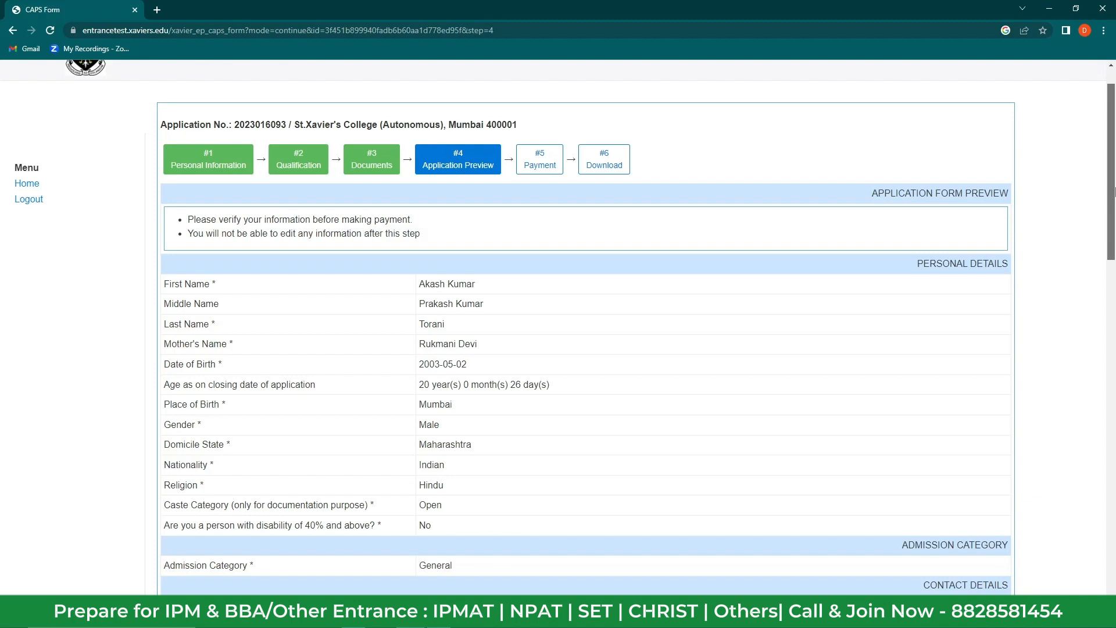
drag(1114, 192, 1115, 526)
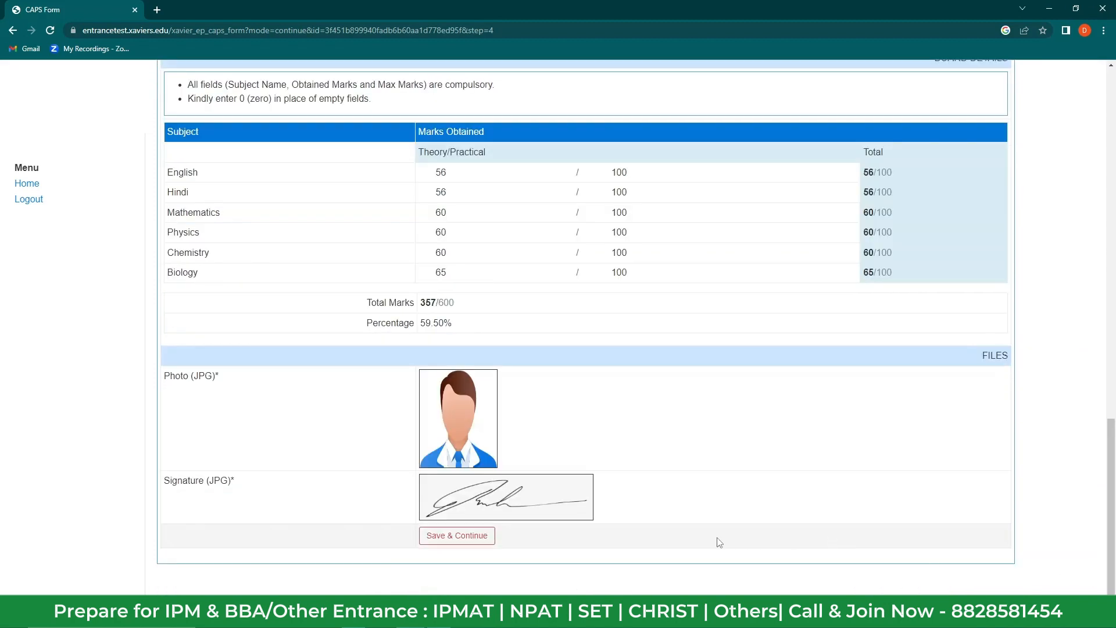
click(457, 535)
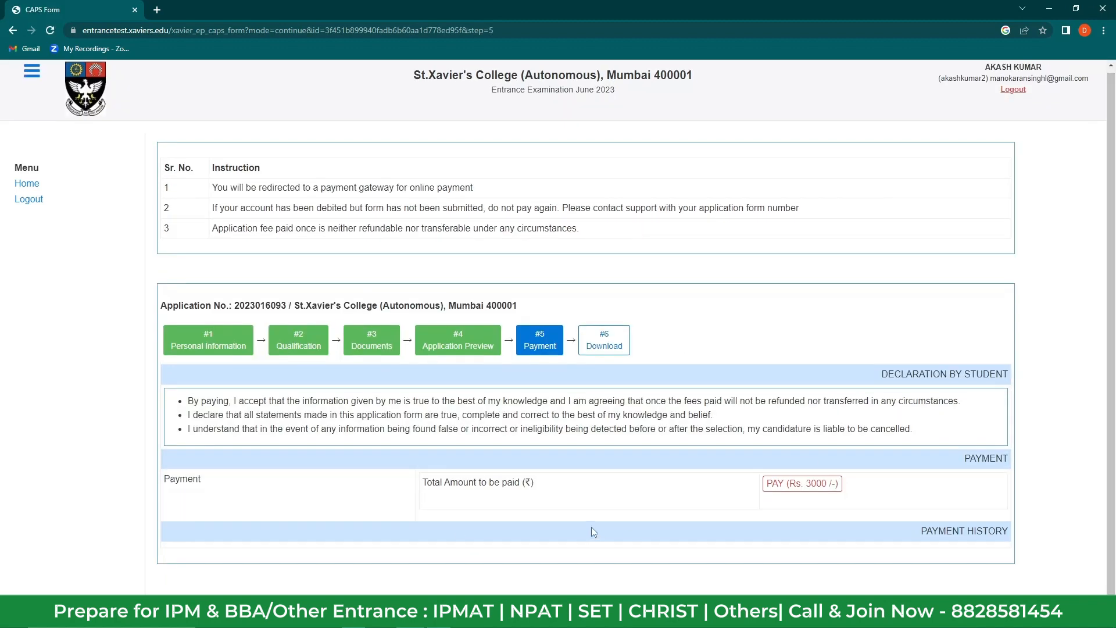
- Start payment of the Rs. 3000 application fee
click(802, 483)
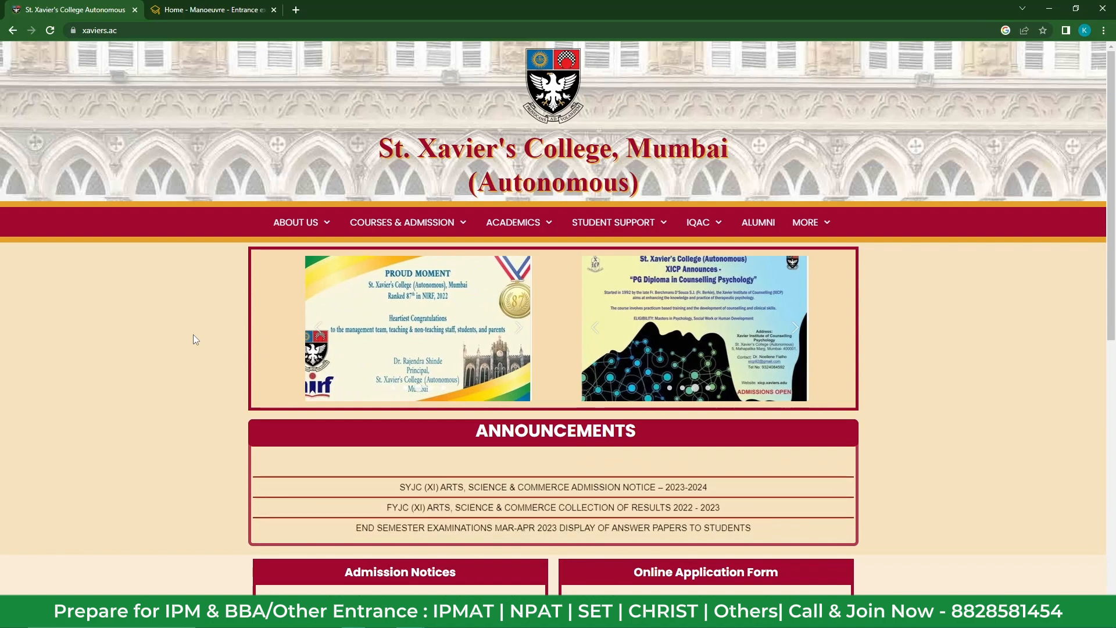
- On the Manoeuvre site, open BBA Entrance under BUY ONLINE and scroll down to the course packages
key(ctrl+Tab)
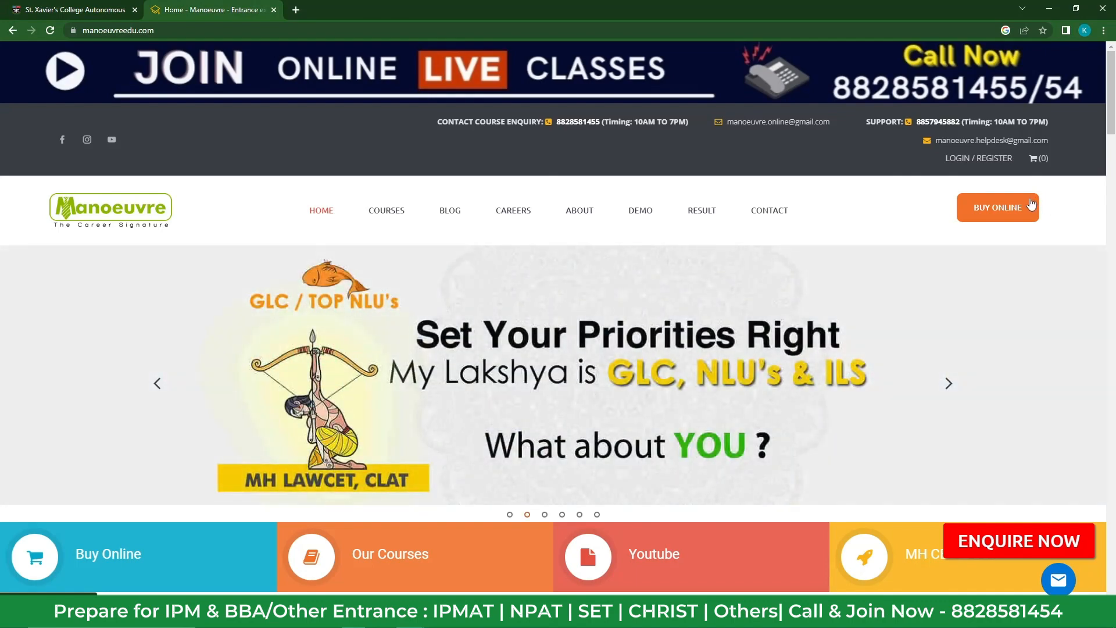
mouse_move(1030, 205)
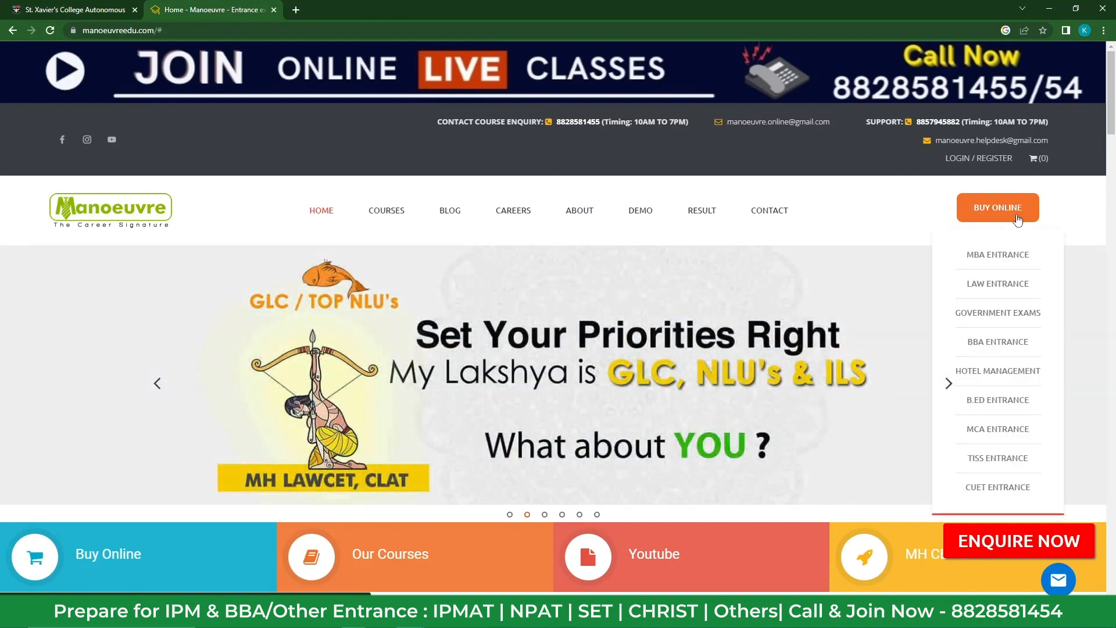
click(981, 352)
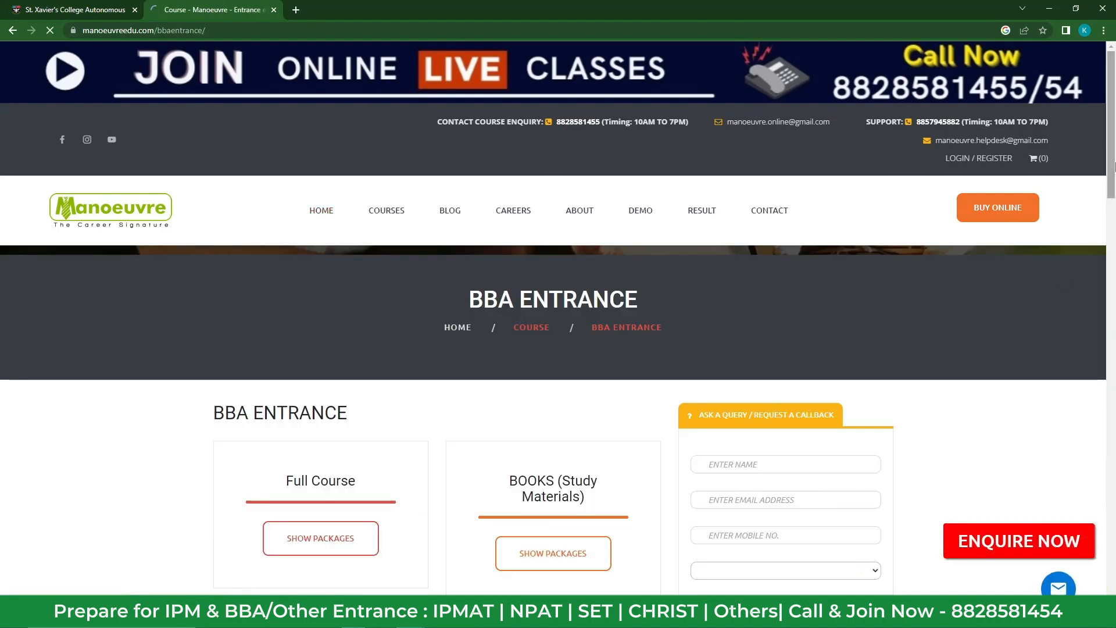
scroll(277, 256, down, 5)
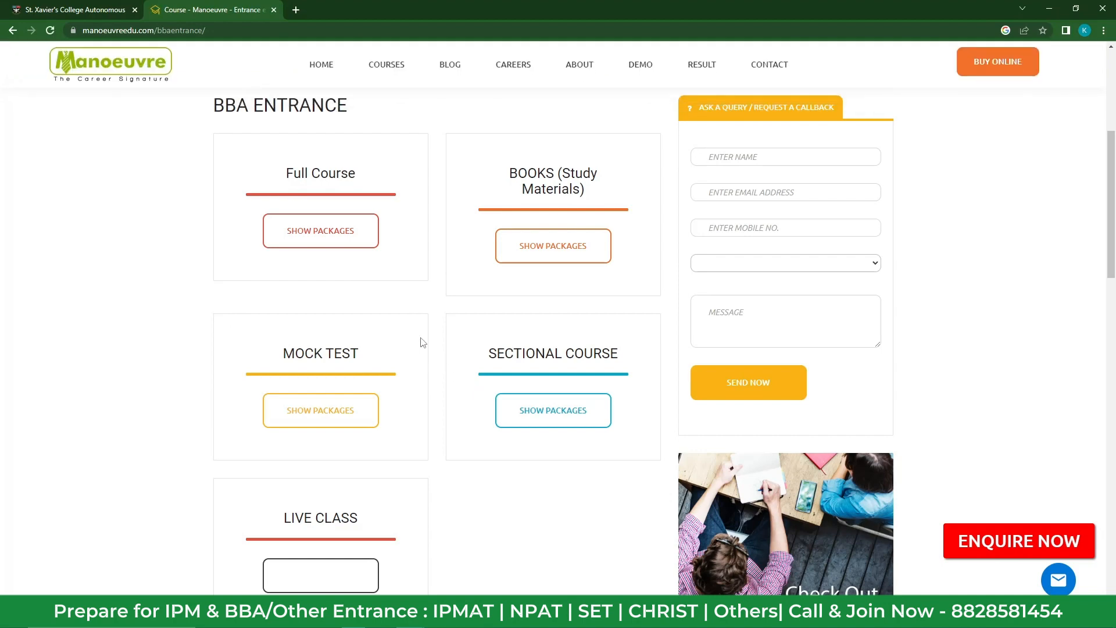
click(367, 246)
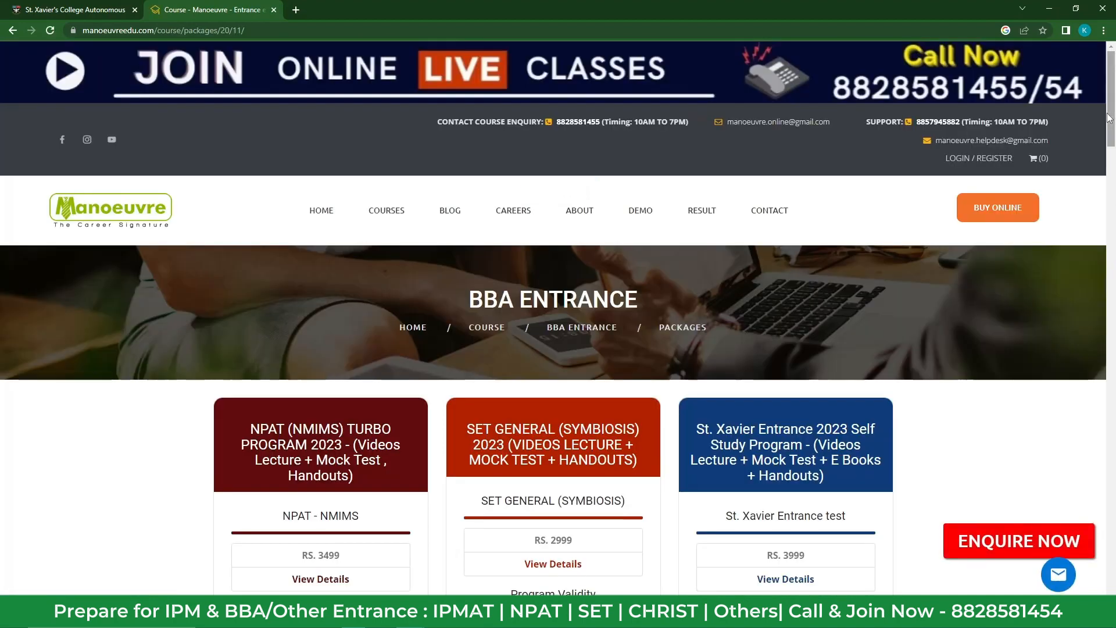
drag(1111, 117, 1112, 160)
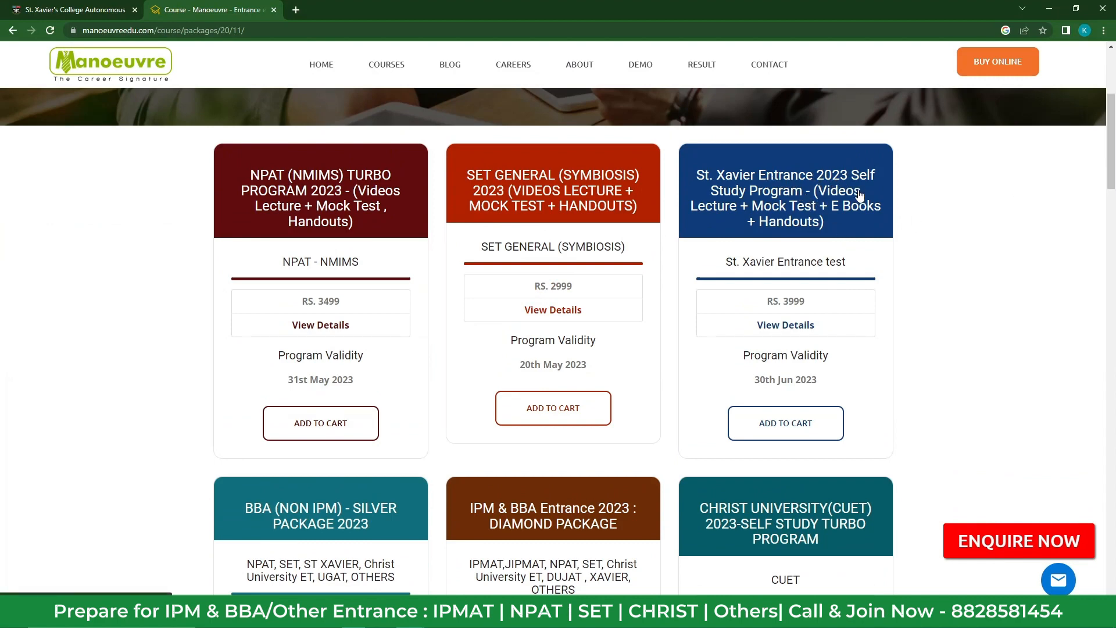
click(805, 327)
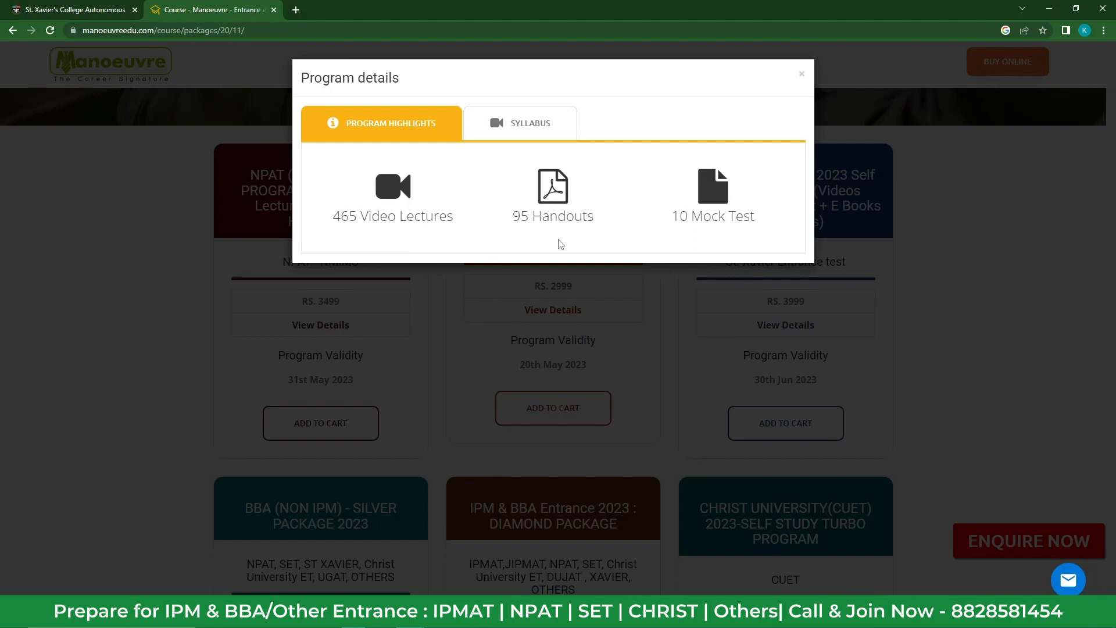
click(576, 128)
scroll(503, 336, down, 3)
scroll(498, 429, up, 3)
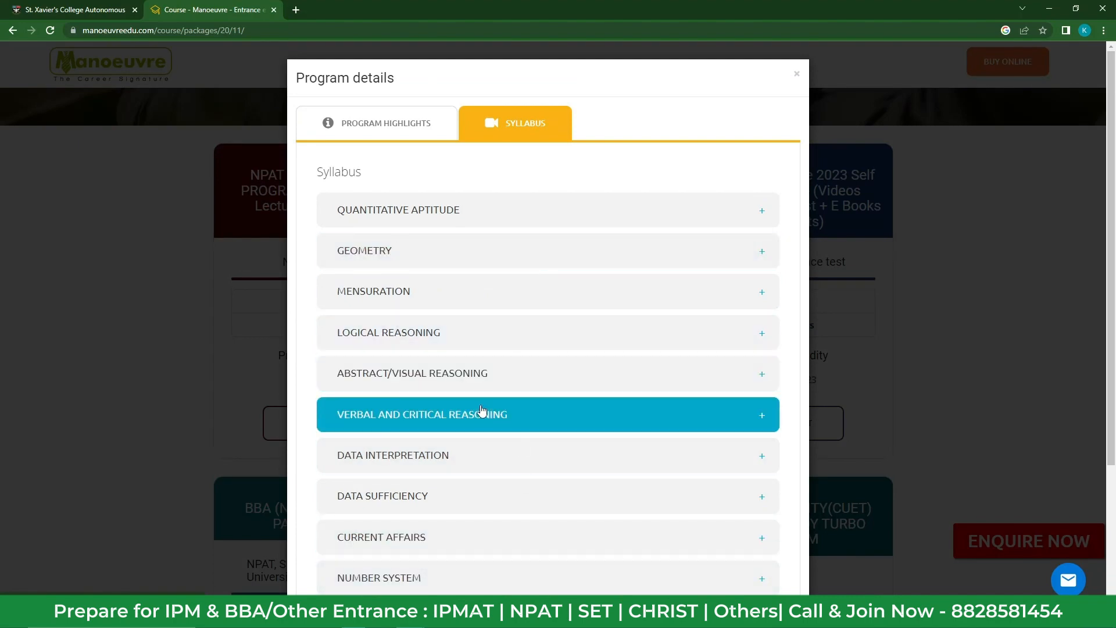
click(135, 311)
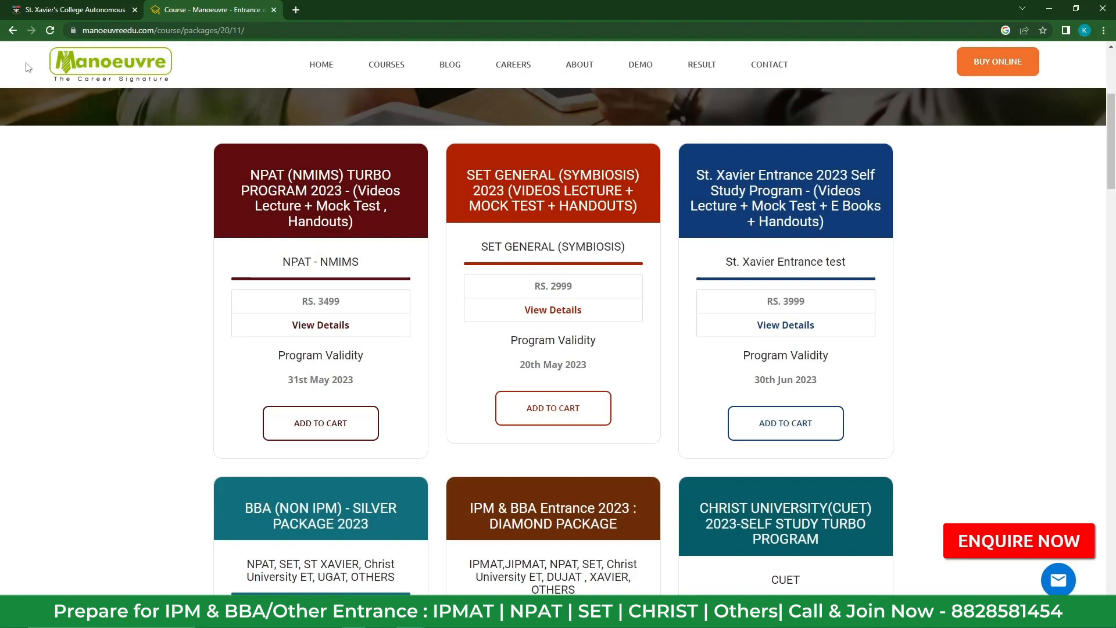
click(12, 30)
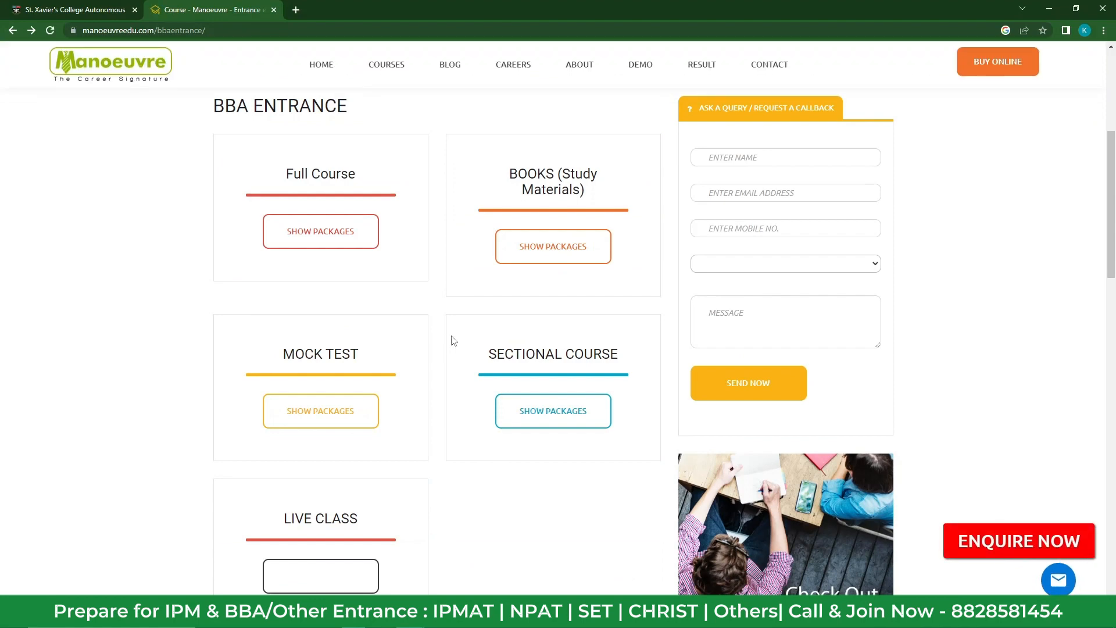
click(531, 246)
scroll(447, 354, down, 3)
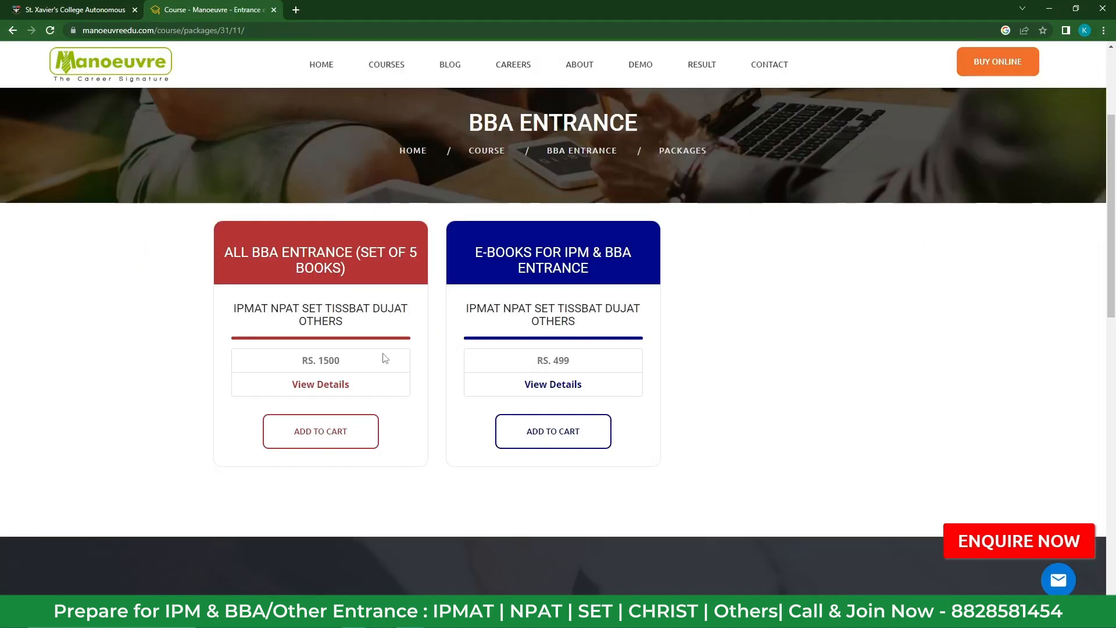
click(333, 390)
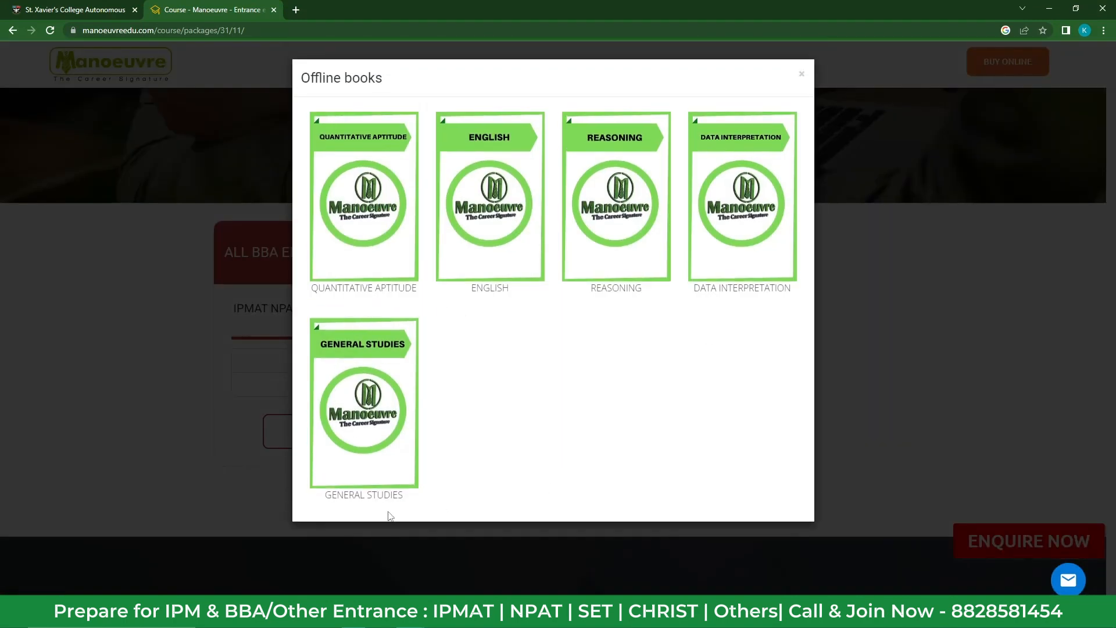
click(60, 362)
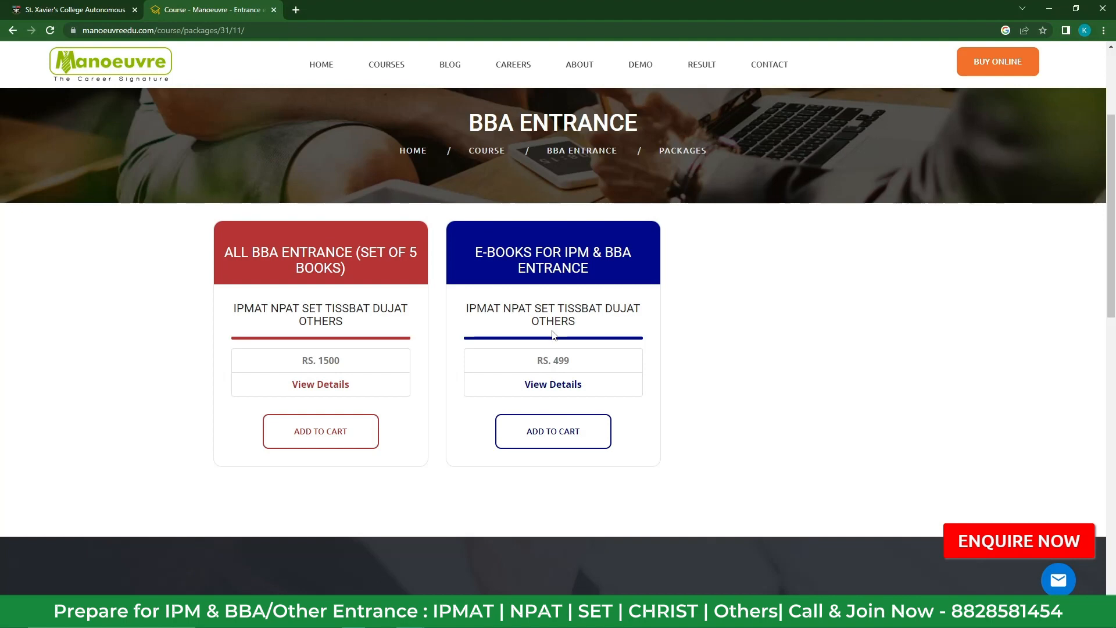
click(12, 30)
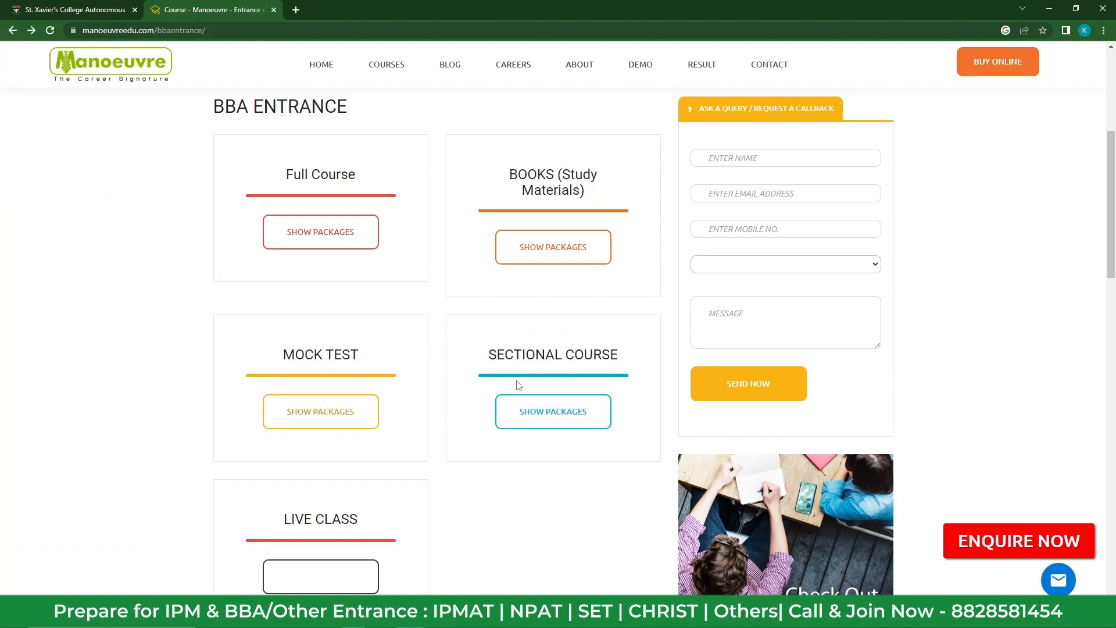
click(533, 417)
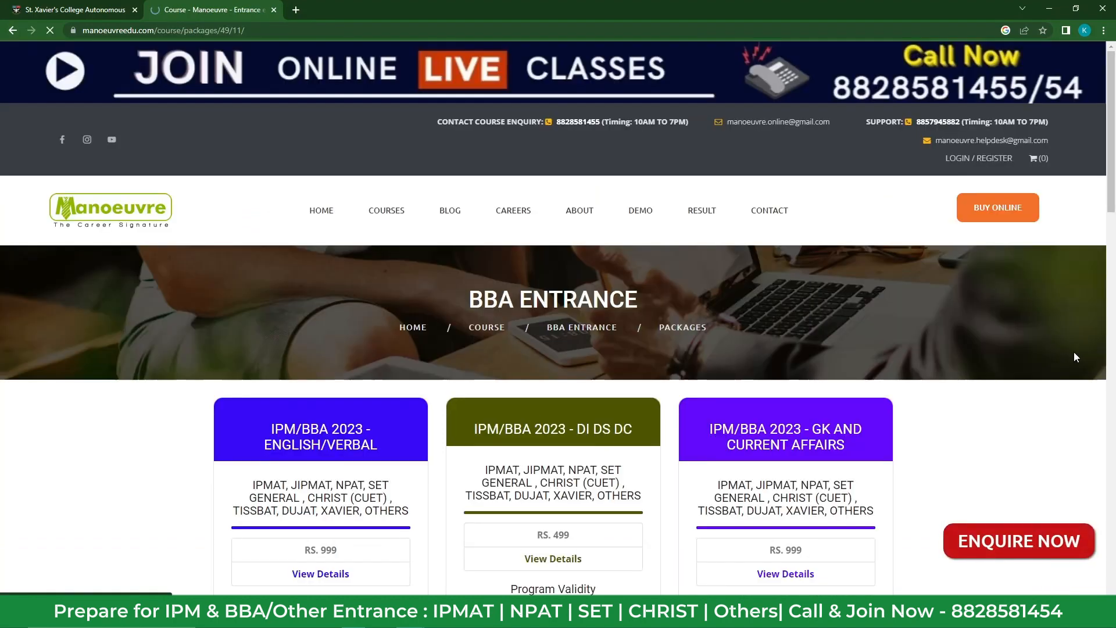
drag(1111, 185, 1111, 238)
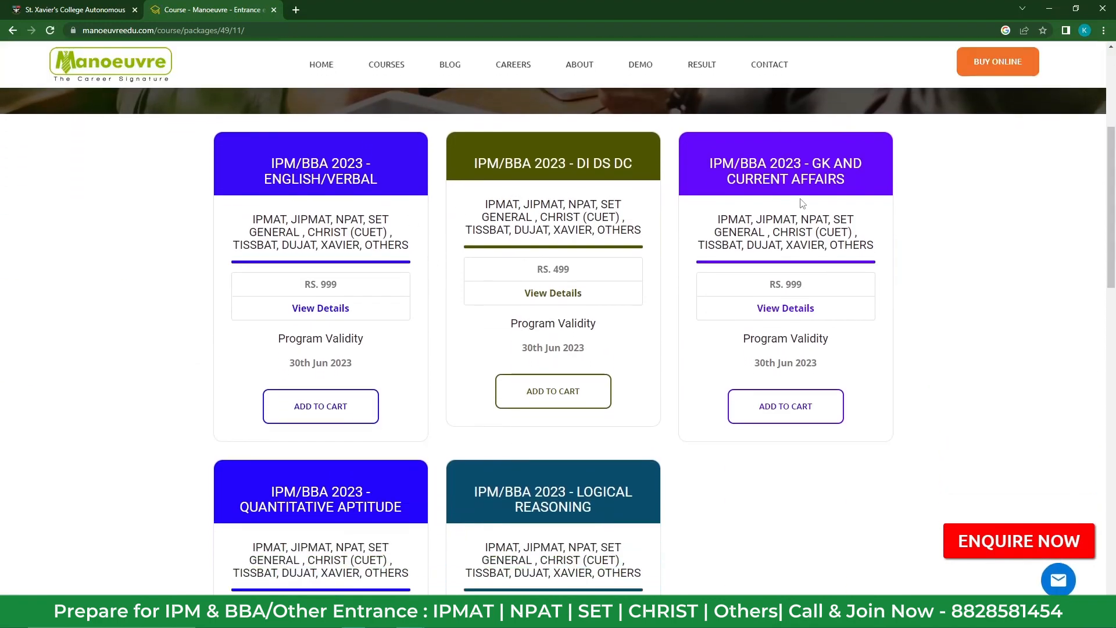
scroll(357, 413, down, 4)
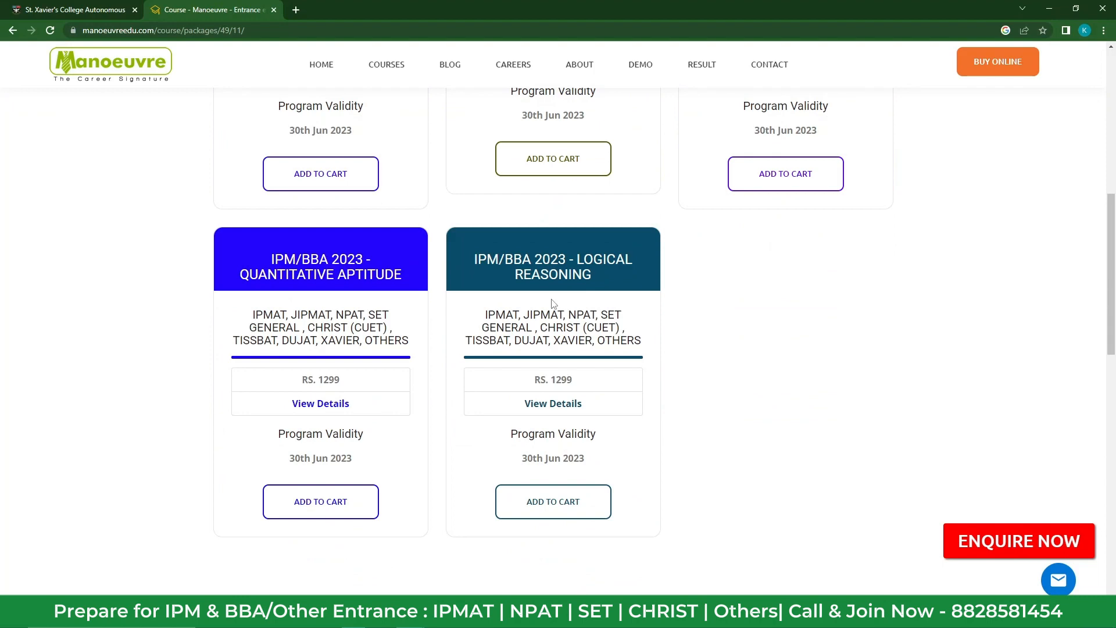
click(13, 31)
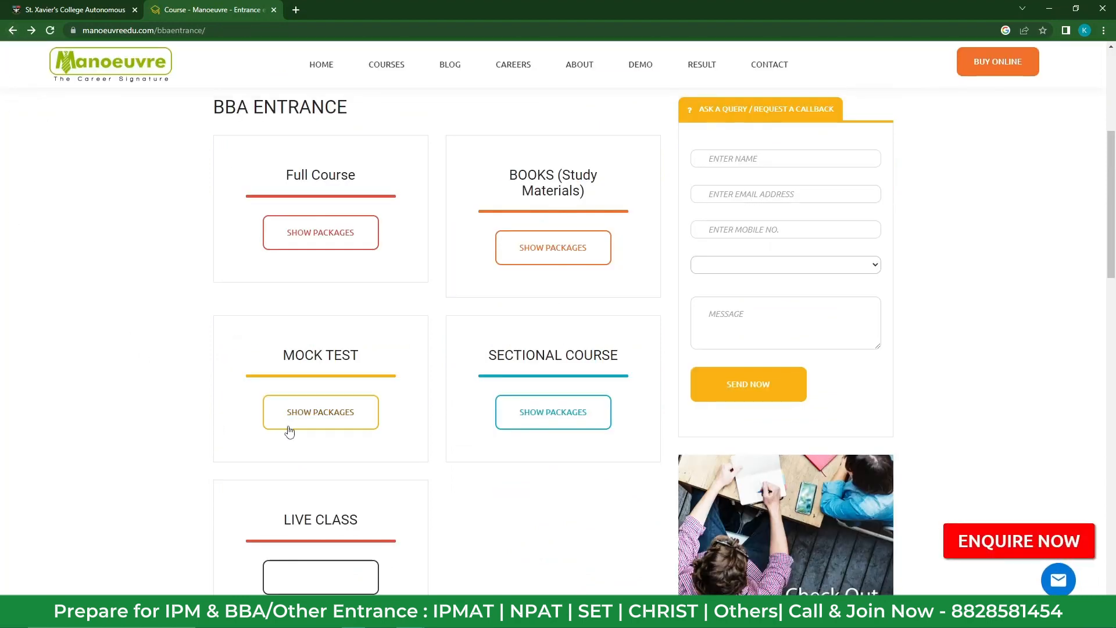
click(294, 427)
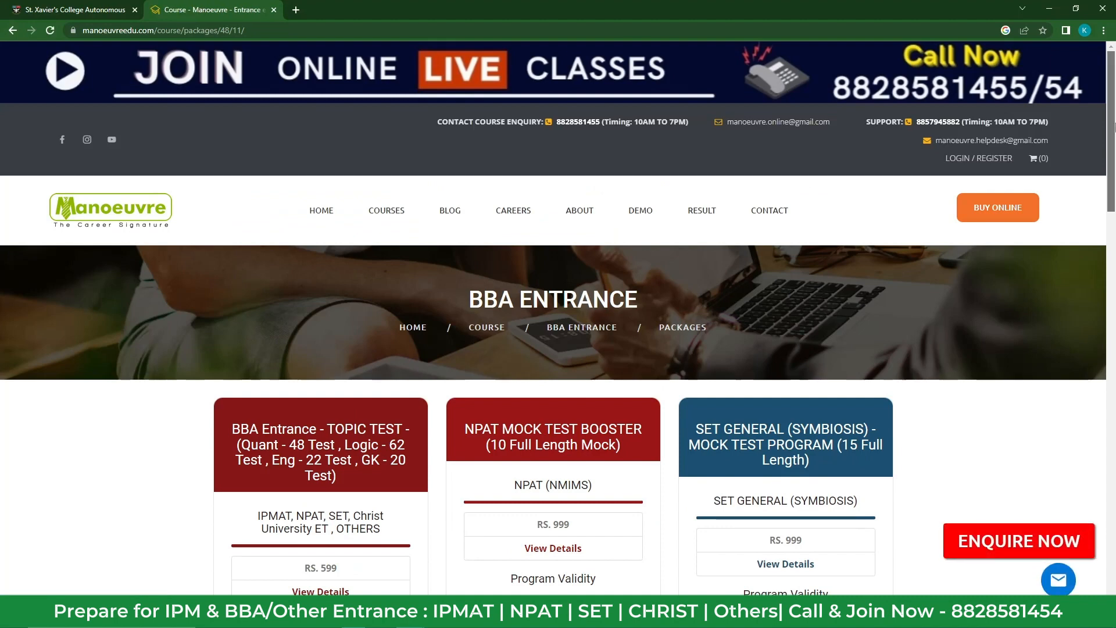
scroll(1113, 171, down, 3)
scroll(1113, 172, down, 2)
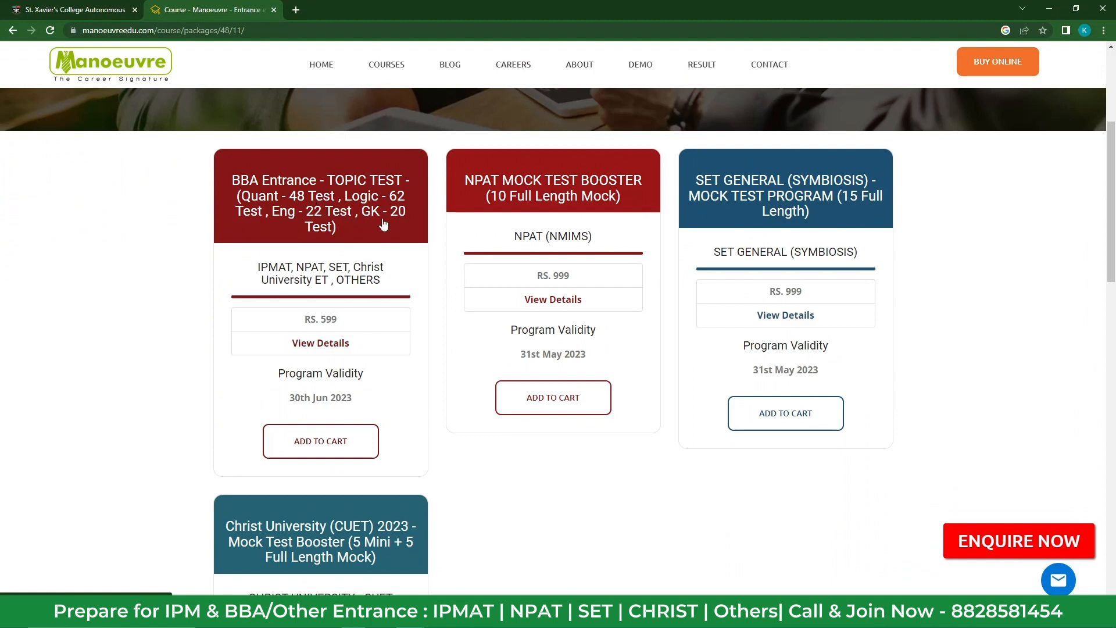
click(11, 31)
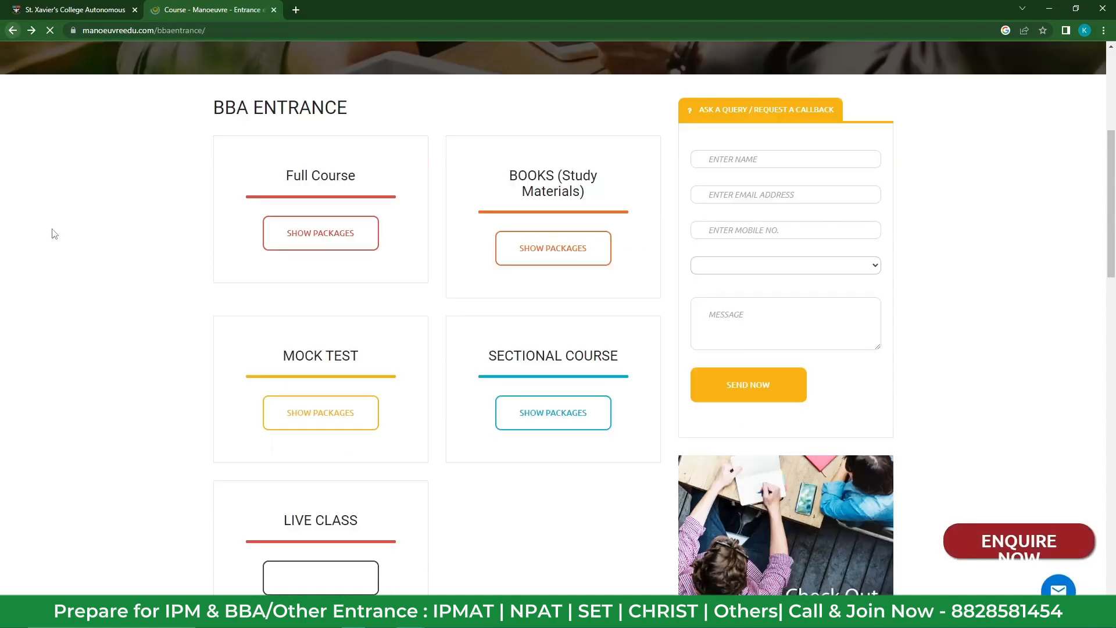